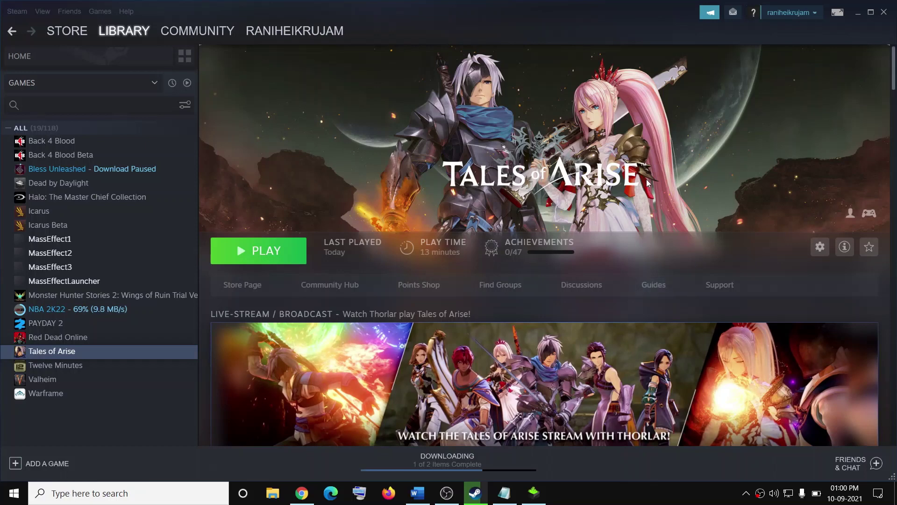
- Bring up the 'Fix Tales of Arise Crashing' document and highlight Step 1's clean driver install advice
click(417, 493)
drag(130, 233, 502, 277)
click(160, 291)
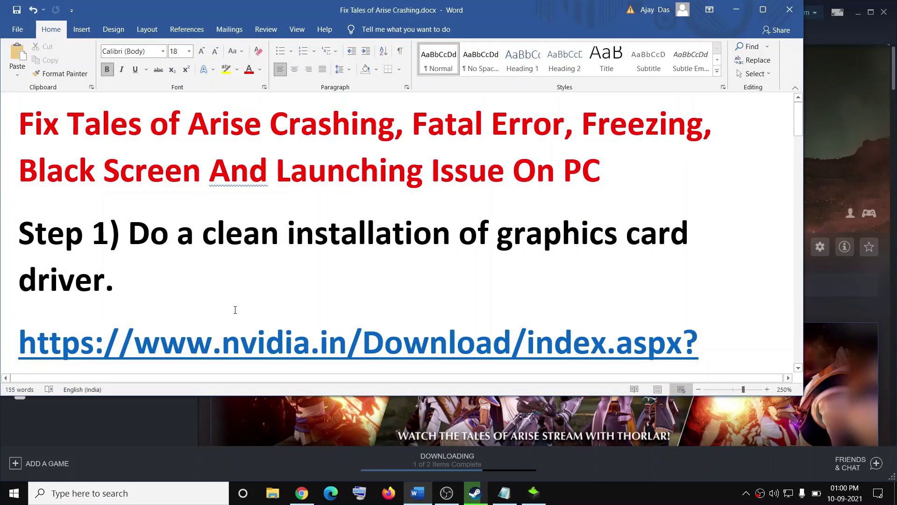
- Scroll to the guide's driver links and switch to Chrome's NVIDIA Download Drivers page for the GTX 1050
scroll(236, 240, down, 3)
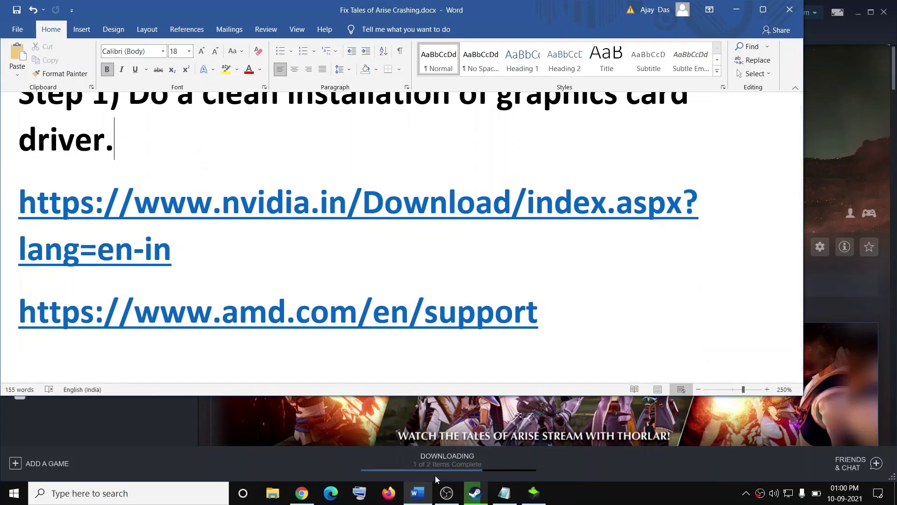
click(302, 493)
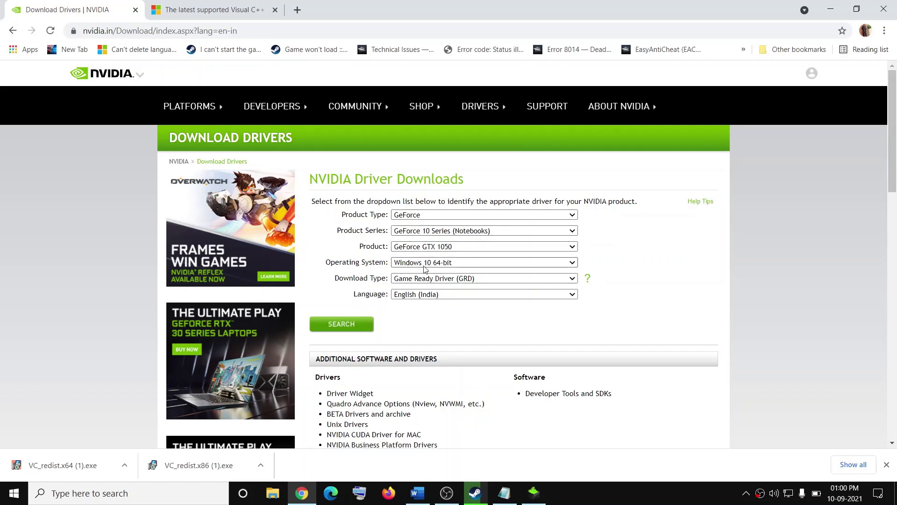
- Search for the matching driver, download GeForce Game Ready Driver 471.96, and bring up the NVIDIA installer
click(346, 328)
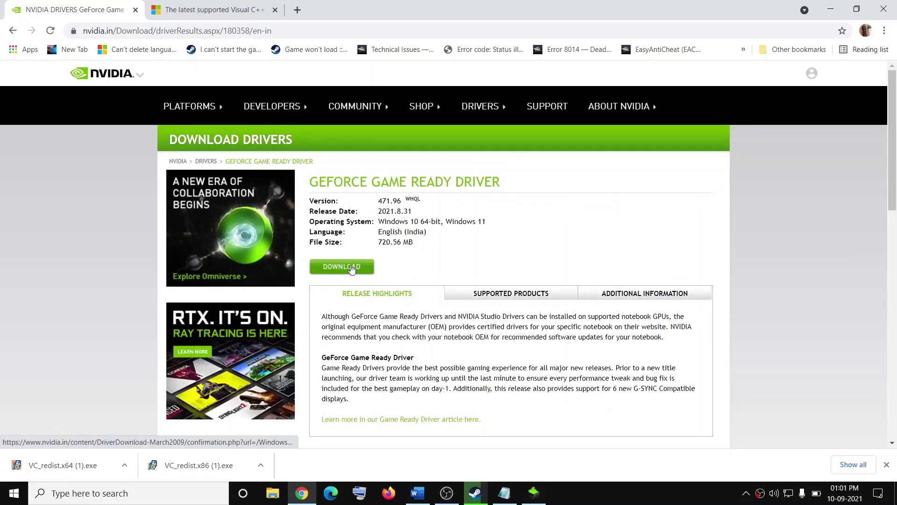
click(351, 268)
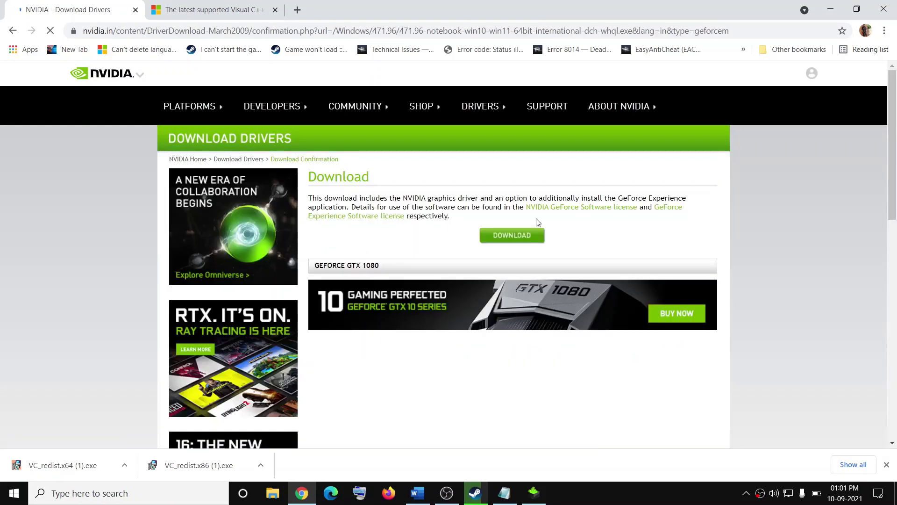
click(534, 493)
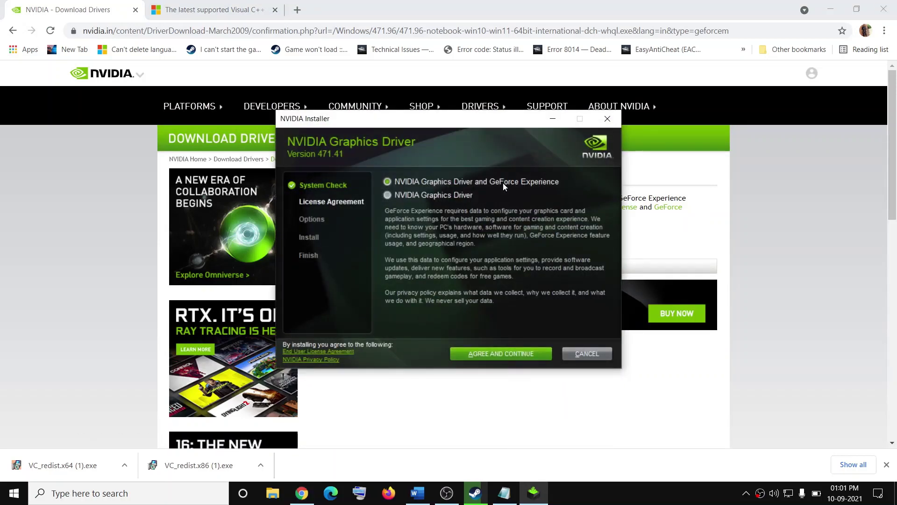
- Accept the NVIDIA licence and set up a Custom (Advanced) clean installation, then return to Chrome
click(498, 353)
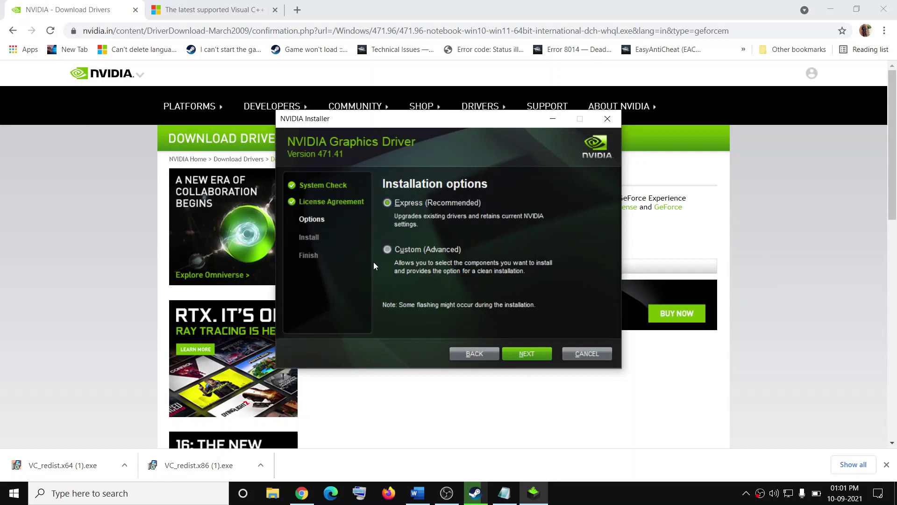
click(390, 251)
click(531, 354)
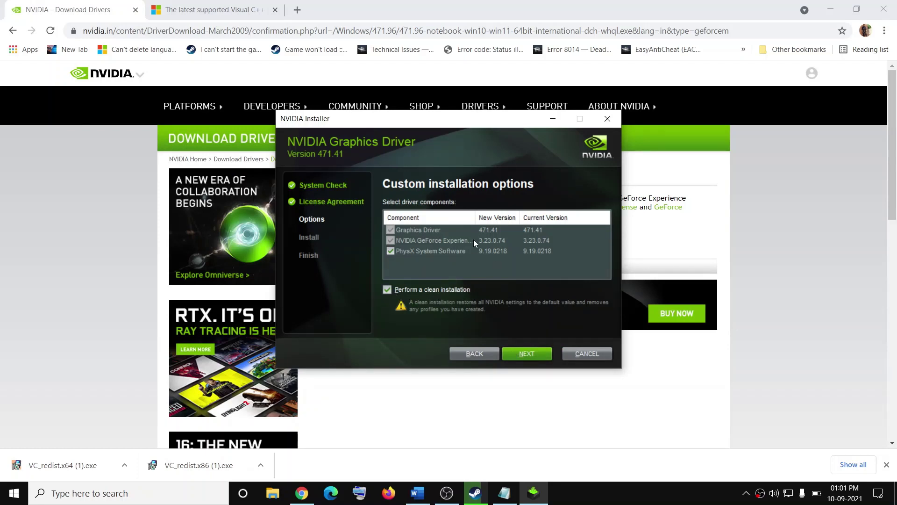
click(759, 273)
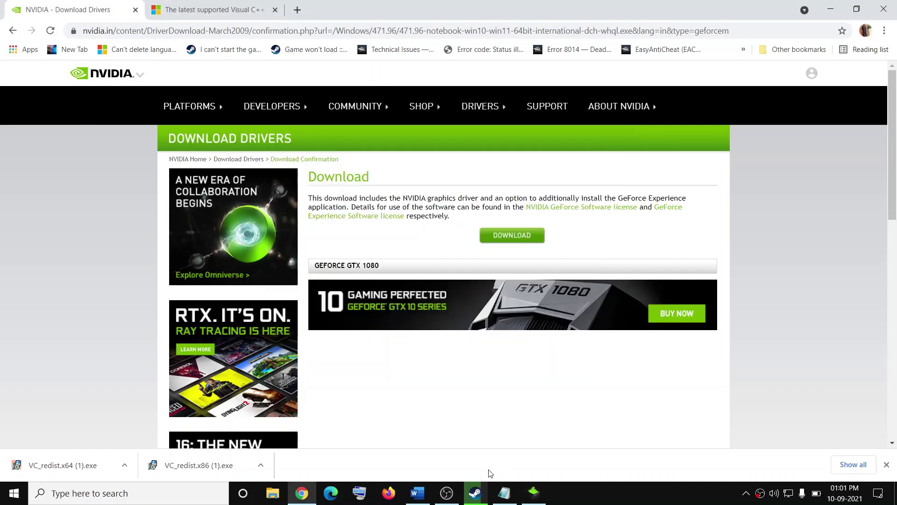
- Return to the crash-fix guide at Step 2 on using the dedicated graphics card
click(418, 493)
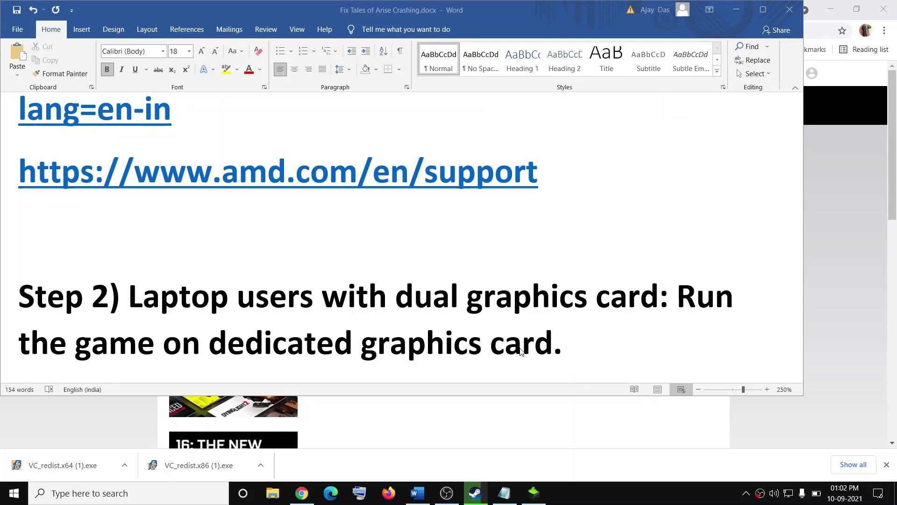
- Open Windows Graphics settings by searching 'graphi'
click(196, 495)
text(gra)
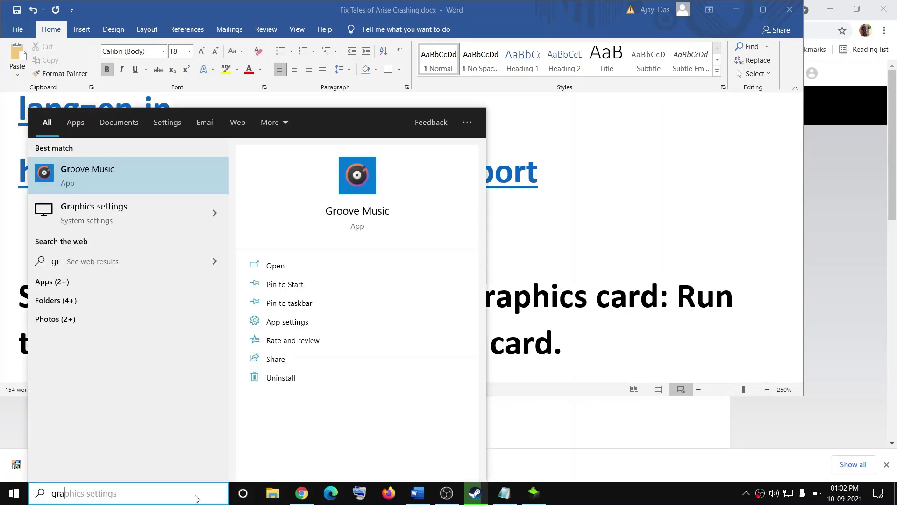
text(phi)
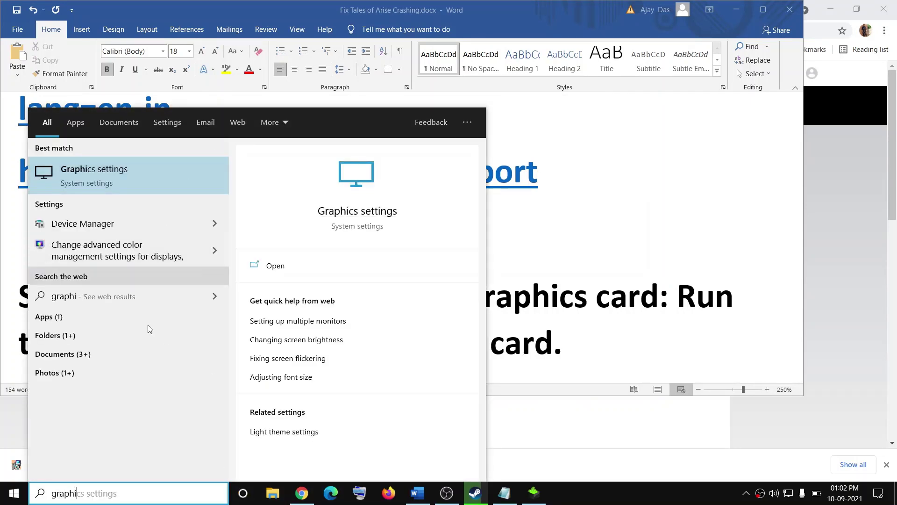
click(140, 173)
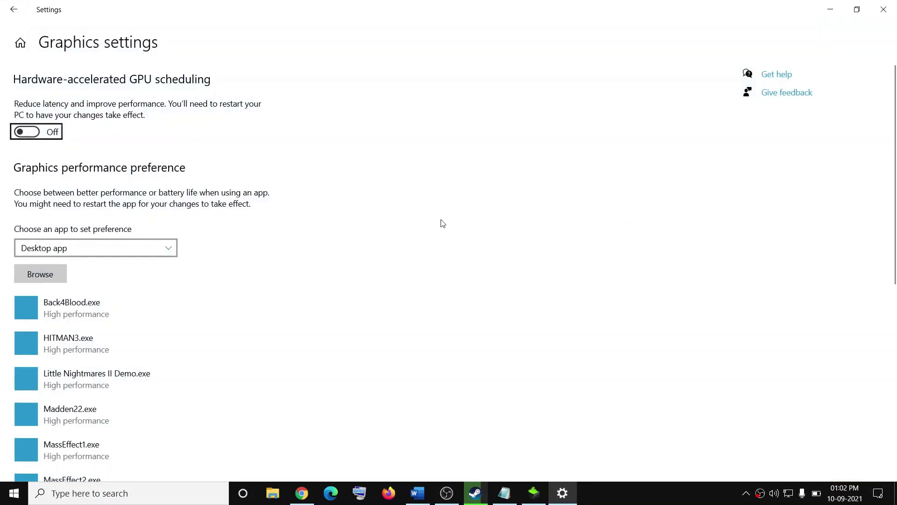
- Browse to SteamLibrary\steamapps\common\Tales of Arise\Arise\Binaries\Win64 and pick Tales of Arise.exe
click(17, 275)
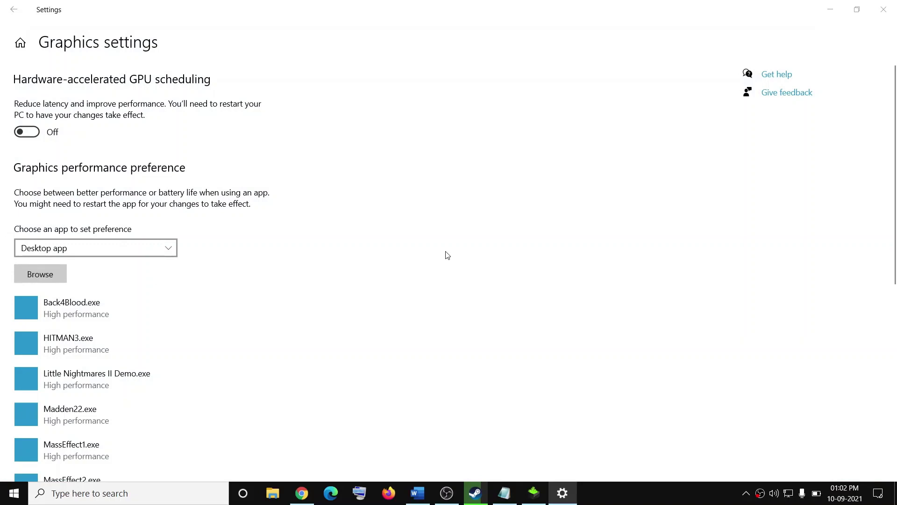
click(54, 198)
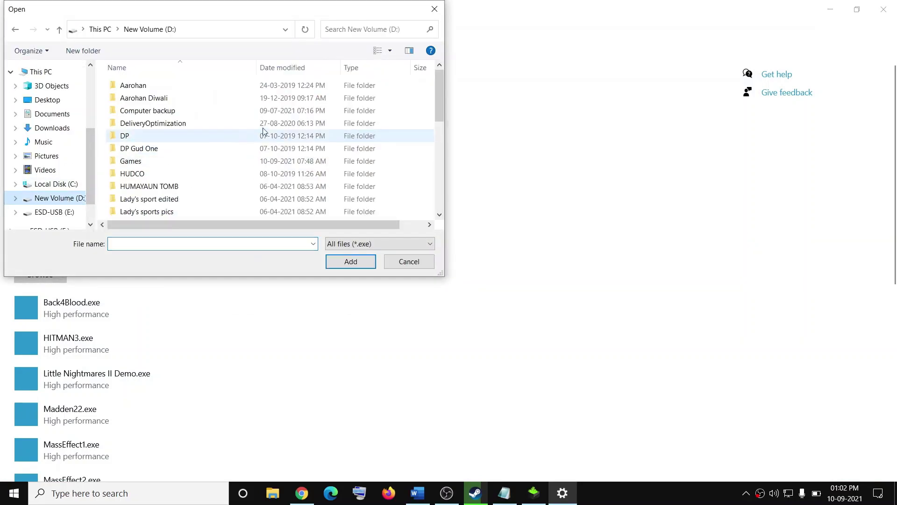
scroll(327, 158, down, 4)
scroll(196, 186, down, 2)
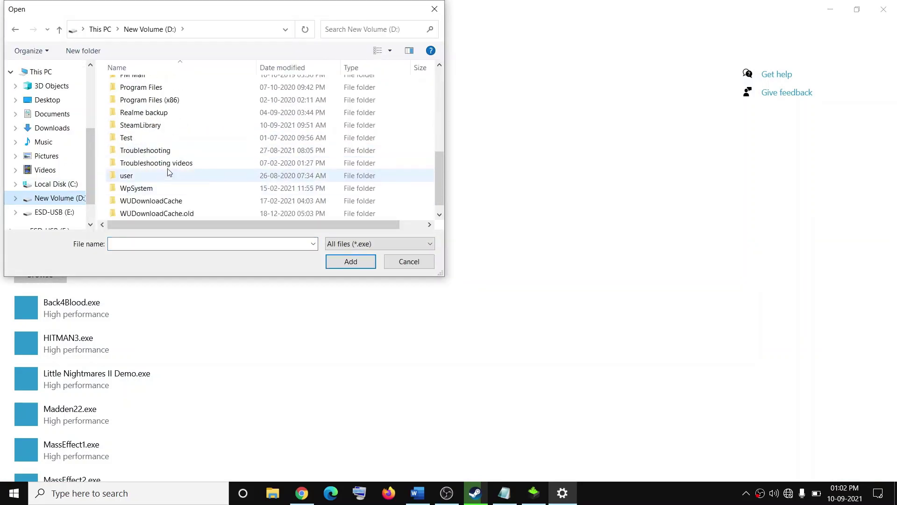
double_click(148, 125)
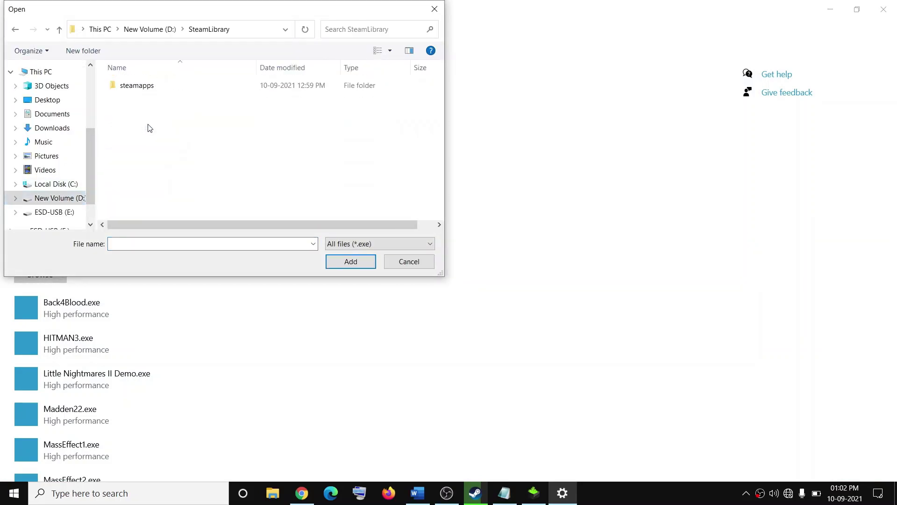
double_click(137, 87)
double_click(141, 87)
click(132, 101)
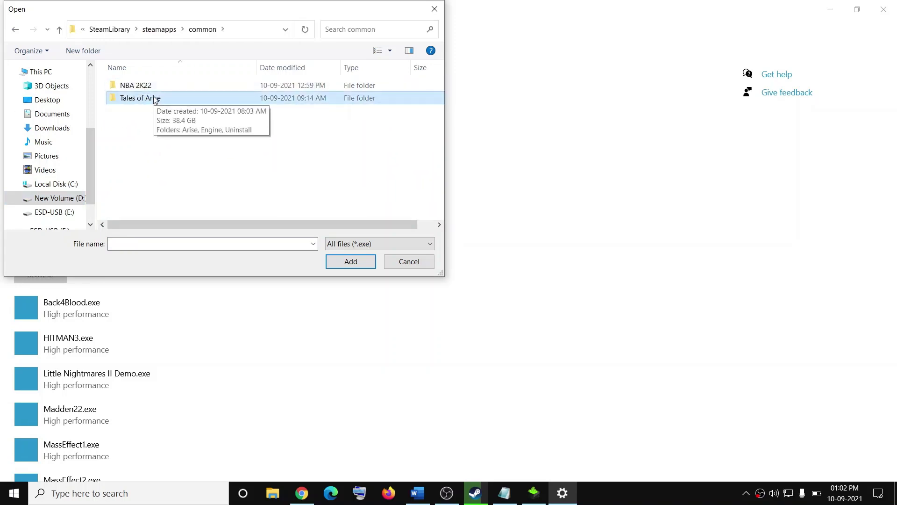
double_click(151, 98)
double_click(134, 87)
double_click(145, 88)
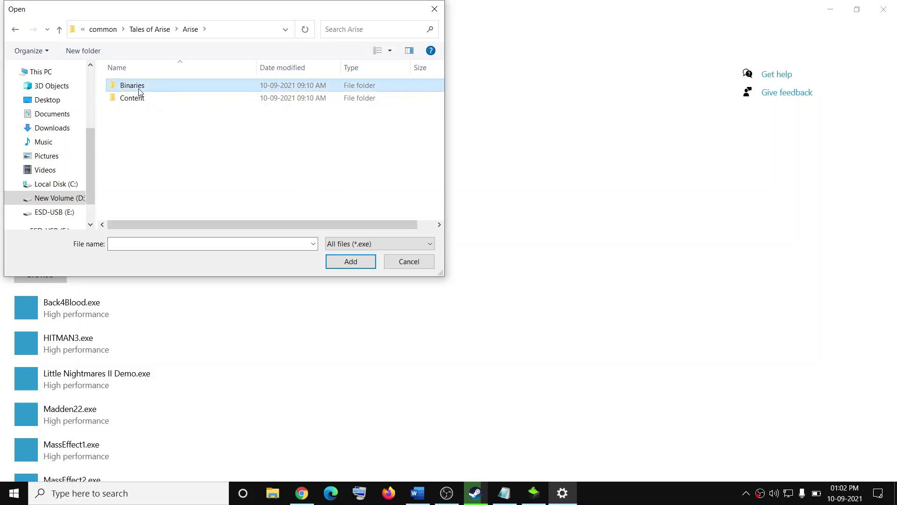
double_click(136, 89)
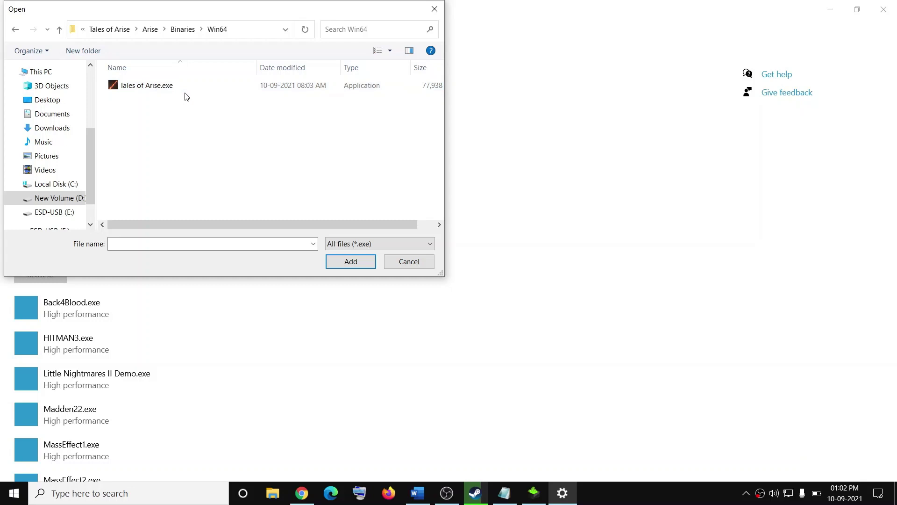
click(130, 90)
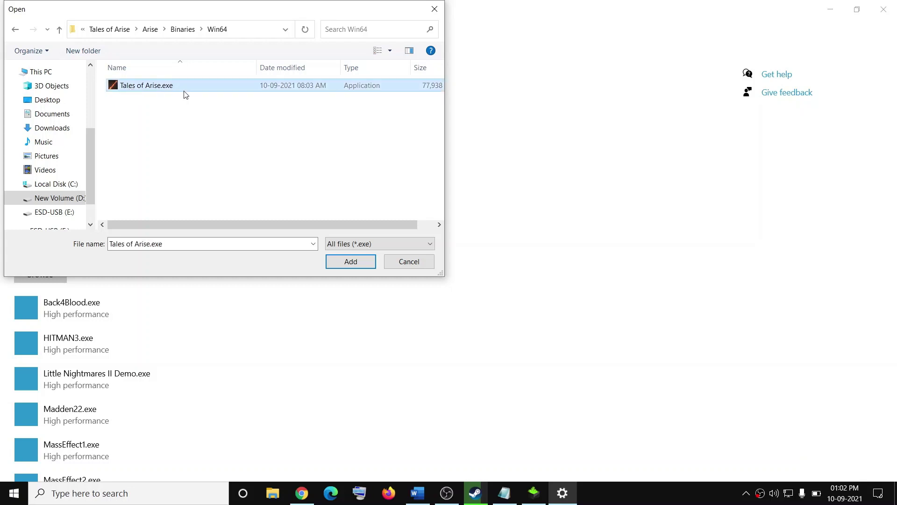
- Add Tales of Arise.exe to the graphics preference list and save it as High performance
click(357, 266)
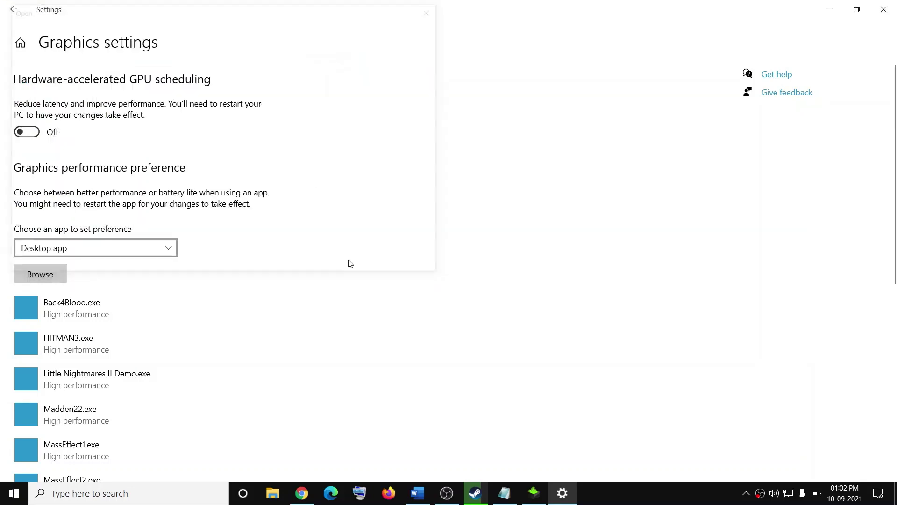
scroll(56, 315, down, 5)
scroll(149, 329, down, 1)
click(184, 256)
click(349, 268)
click(395, 309)
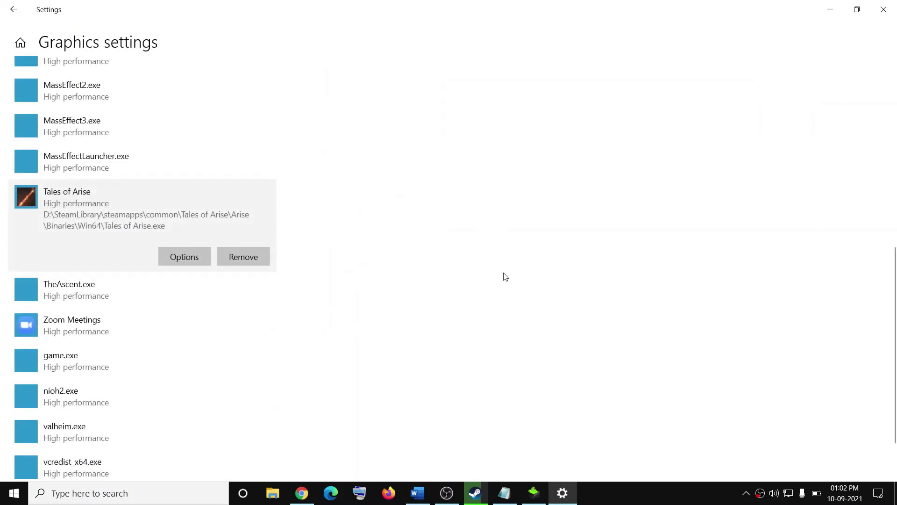
- Close Settings, highlight the guide's Step 3 run-as-administrator advice, and bring Steam forward
click(884, 10)
scroll(218, 264, down, 4)
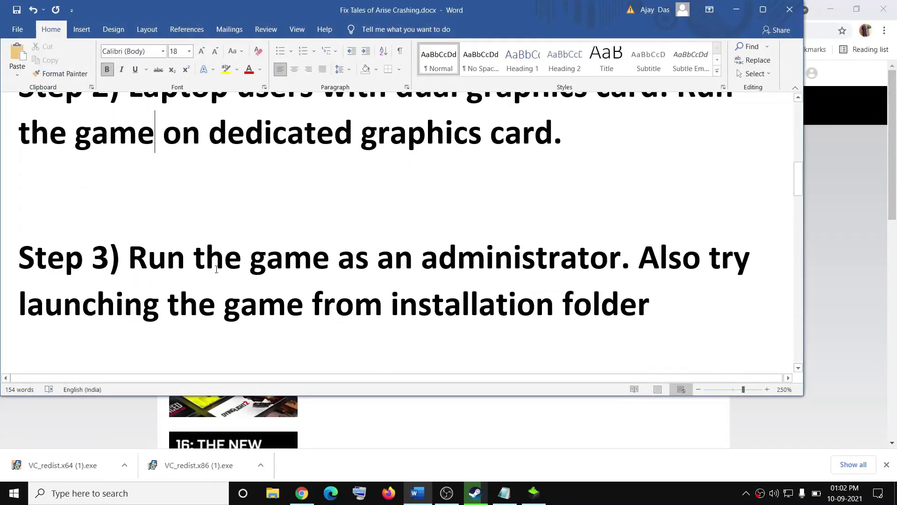
scroll(127, 267, up, 1)
drag(136, 261, 621, 262)
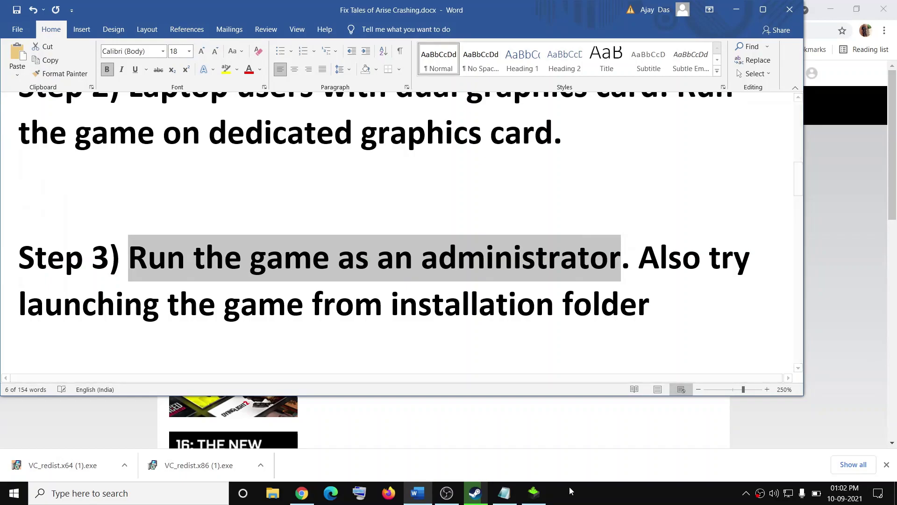
click(486, 495)
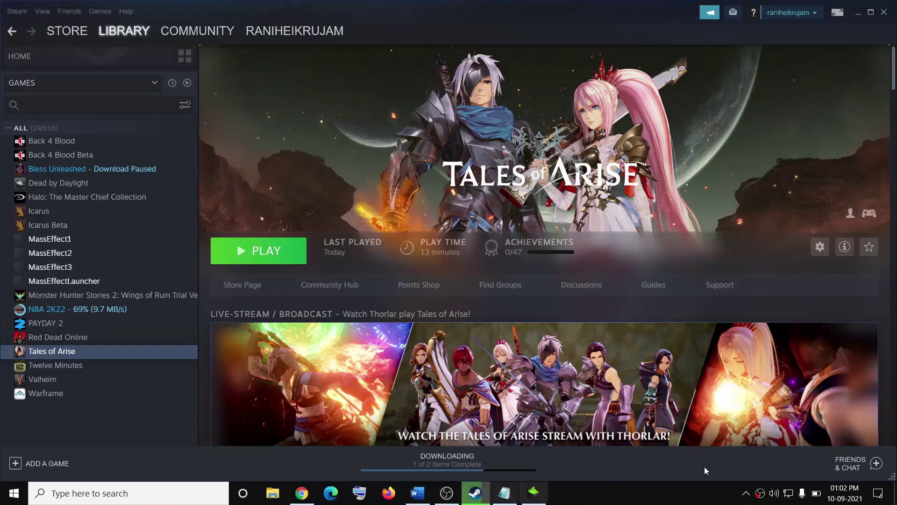
- Open Tales of Arise's local files from its Steam library entry via Manage > Browse local files
right_click(91, 354)
mouse_move(130, 410)
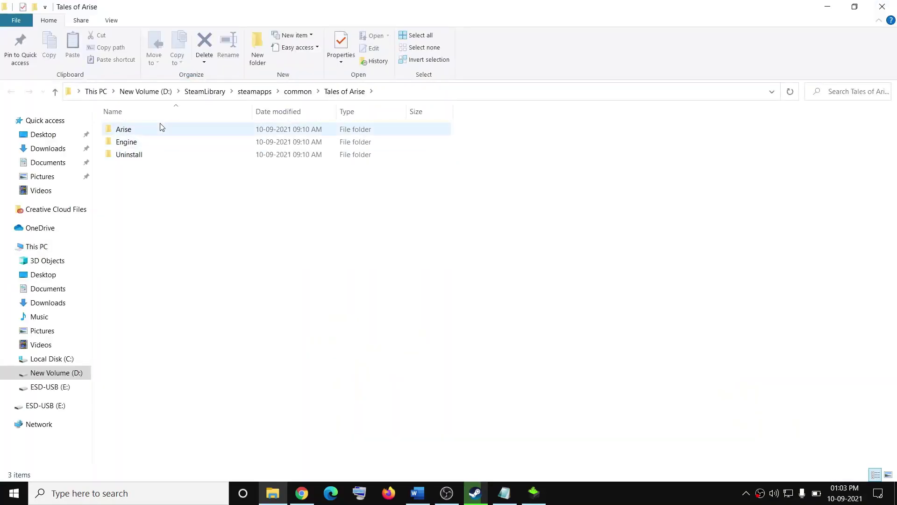
- Go into Arise\Binaries\Win64 and select Tales of Arise.exe
double_click(141, 134)
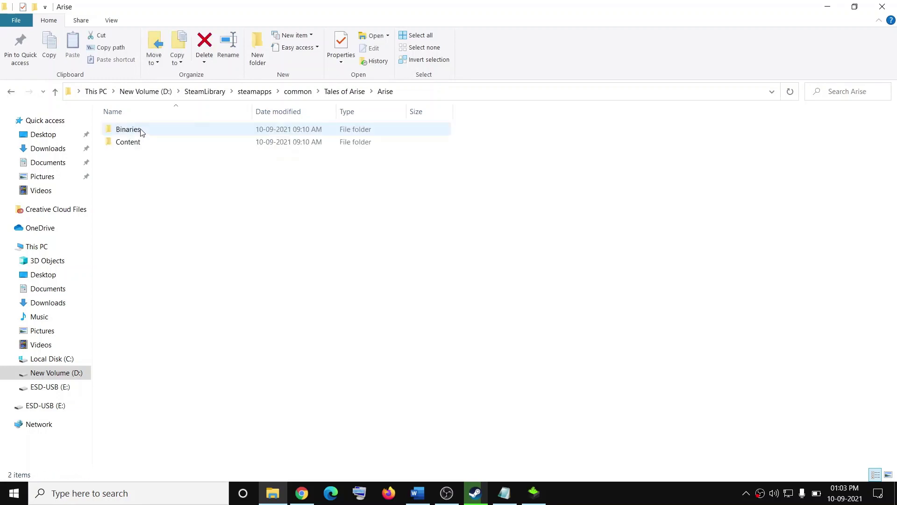
click(139, 135)
double_click(139, 135)
double_click(147, 133)
click(144, 136)
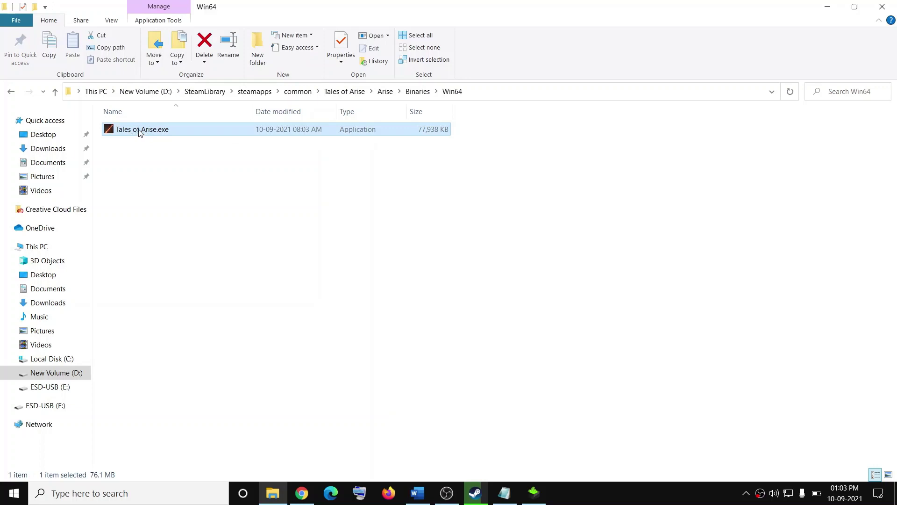
- Set Tales of Arise.exe to run as administrator in its Compatibility properties and apply
right_click(156, 131)
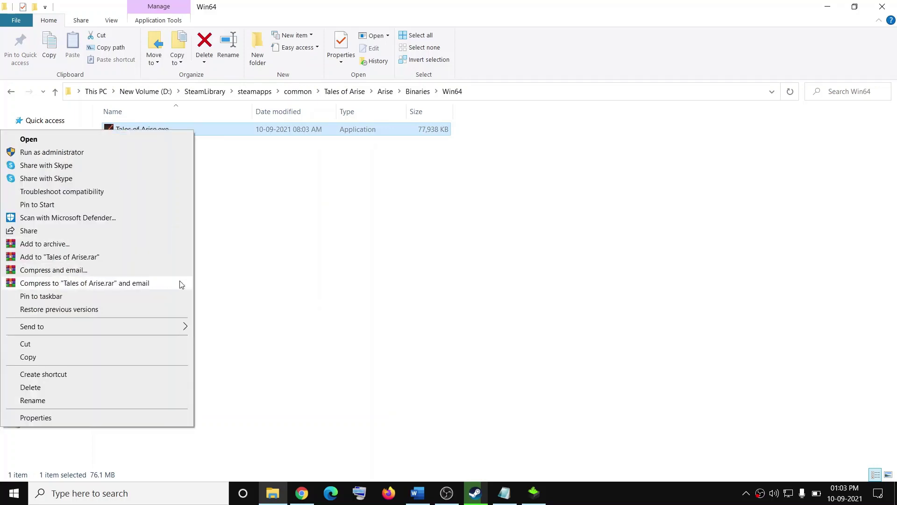
click(36, 418)
drag(249, 137, 452, 99)
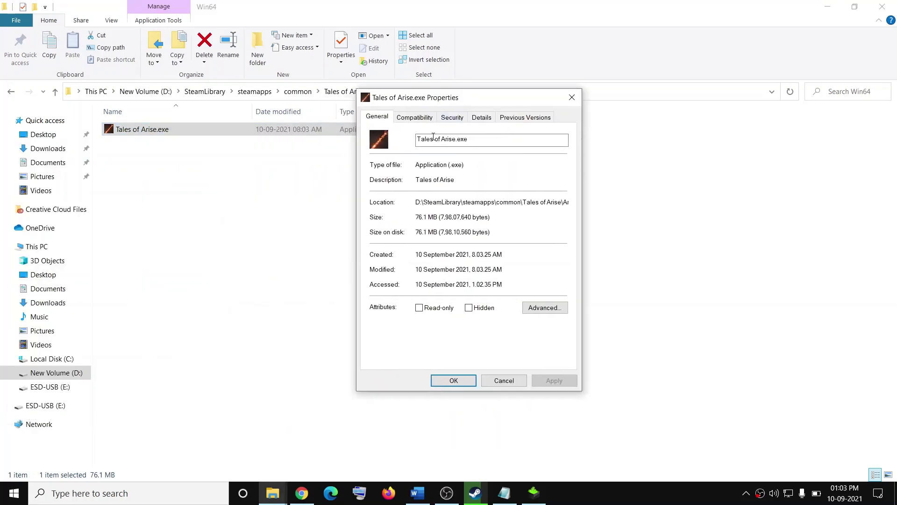
click(414, 119)
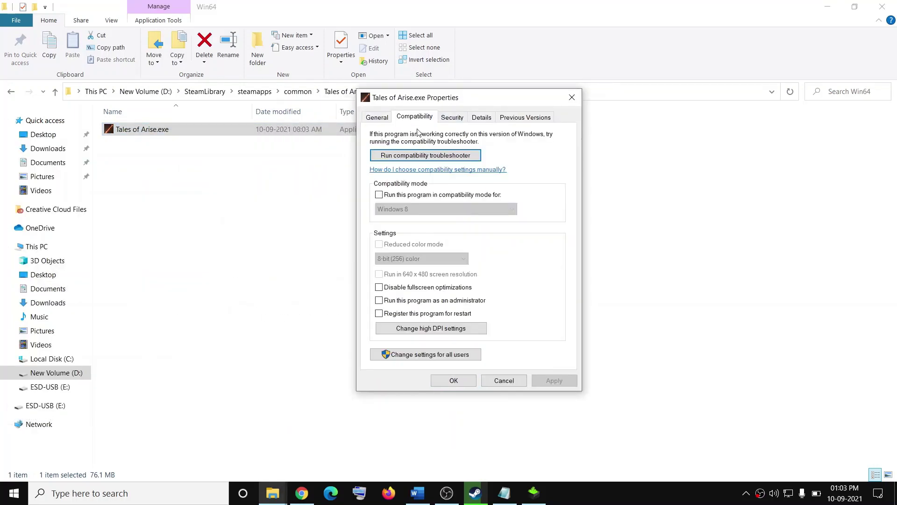
click(391, 300)
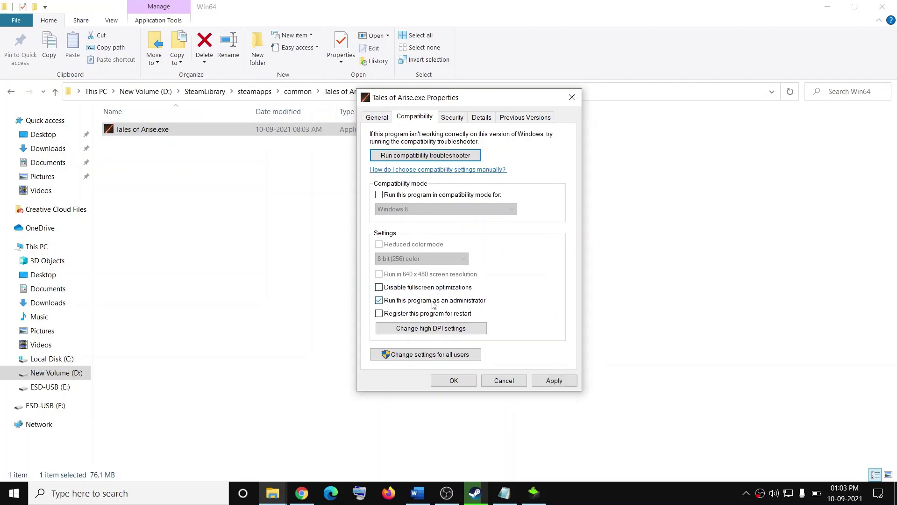
click(558, 385)
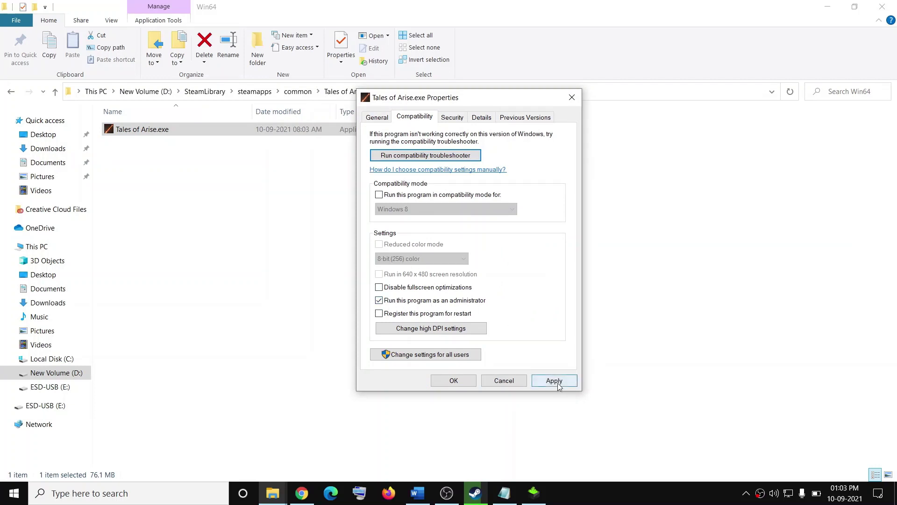
click(456, 380)
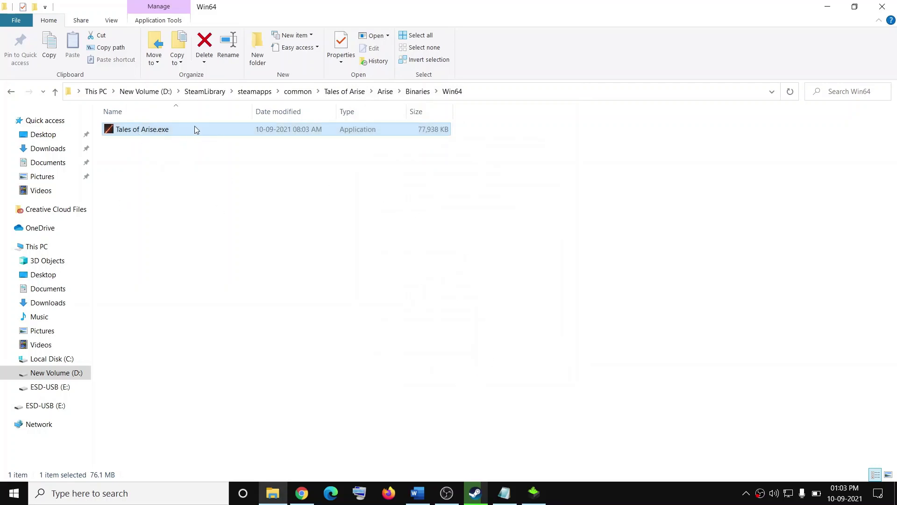
- Minimize Steam and return to the crash-fix guide at Step 4
click(474, 493)
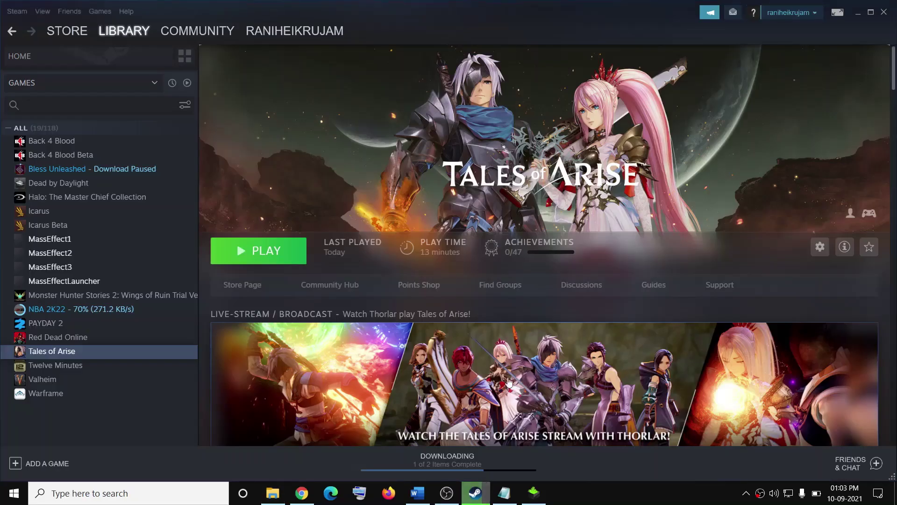
click(858, 13)
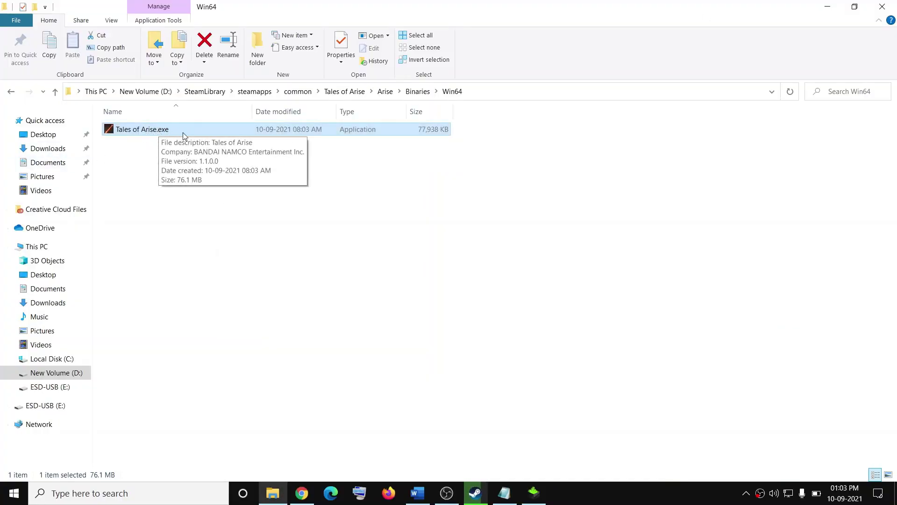
click(418, 493)
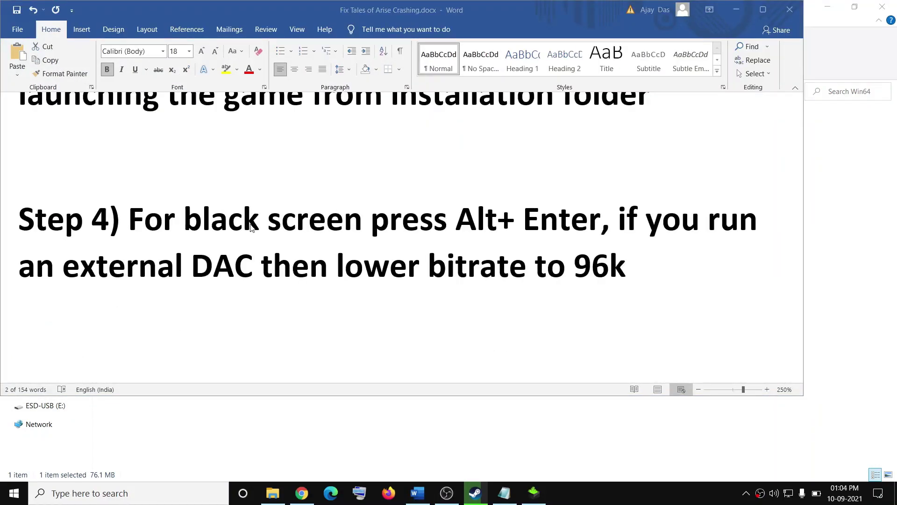
- Highlight Step 4's Alt+Enter, external DAC and lower-bitrate-to-96k advice
drag(601, 220, 459, 241)
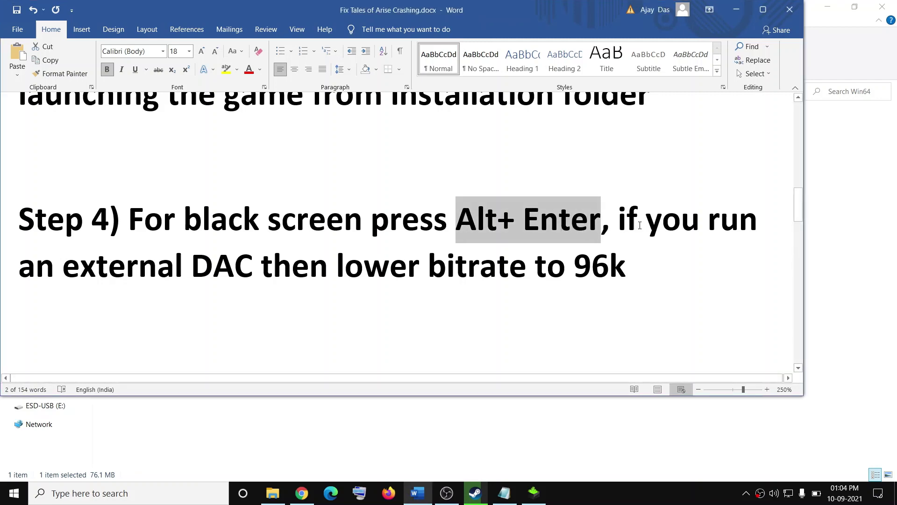
click(662, 224)
drag(662, 223, 253, 270)
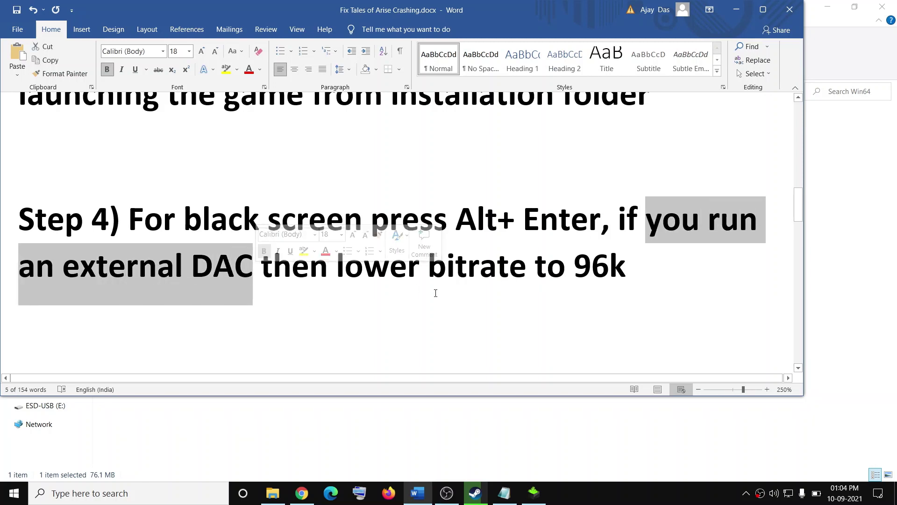
click(419, 280)
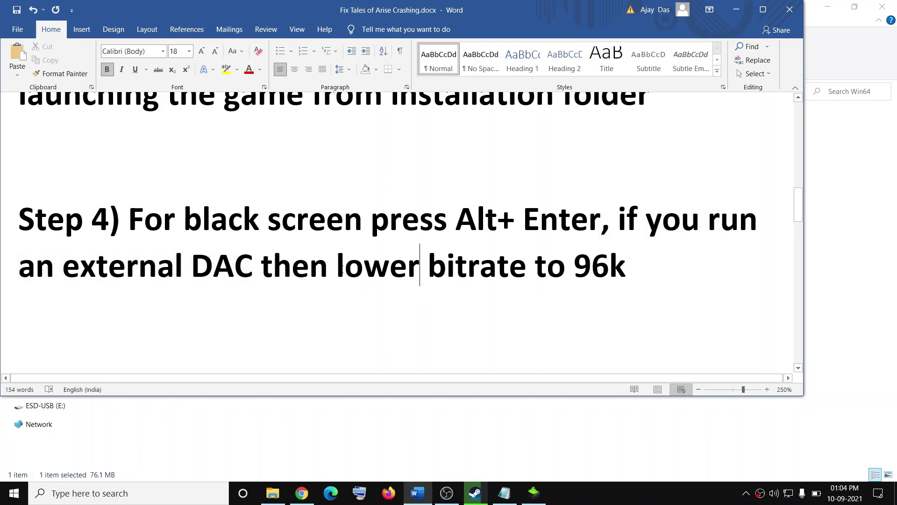
drag(343, 269, 533, 270)
click(217, 257)
drag(63, 268, 629, 270)
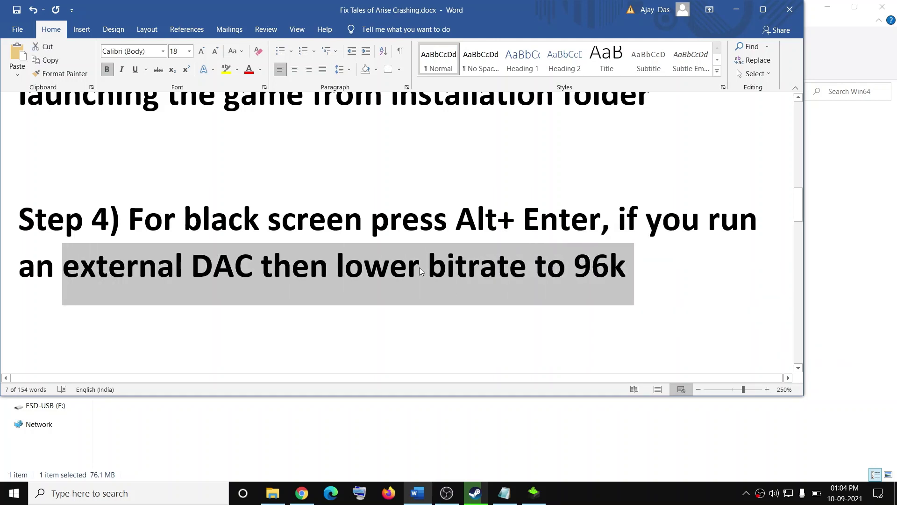
- Highlight Step 5's advice to allow the game exe through Windows Security, then open Start
scroll(288, 274, down, 4)
scroll(73, 249, up, 2)
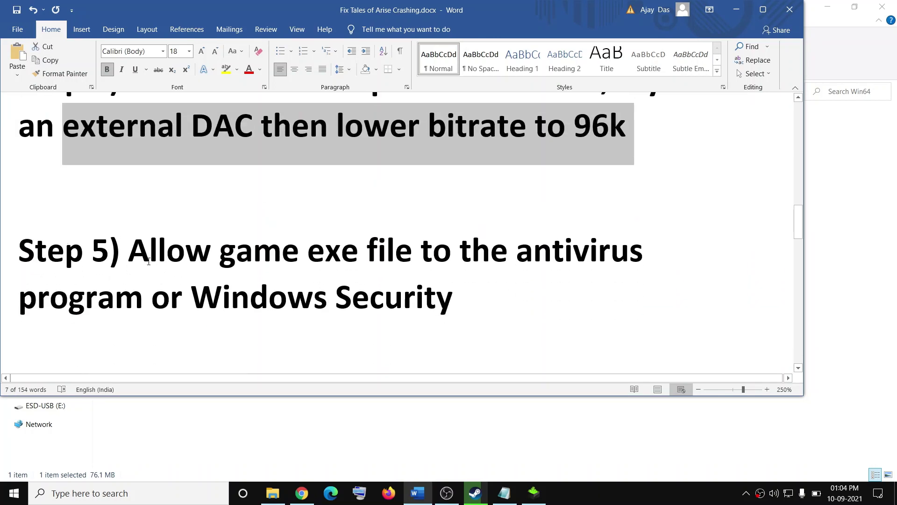
drag(128, 251, 140, 317)
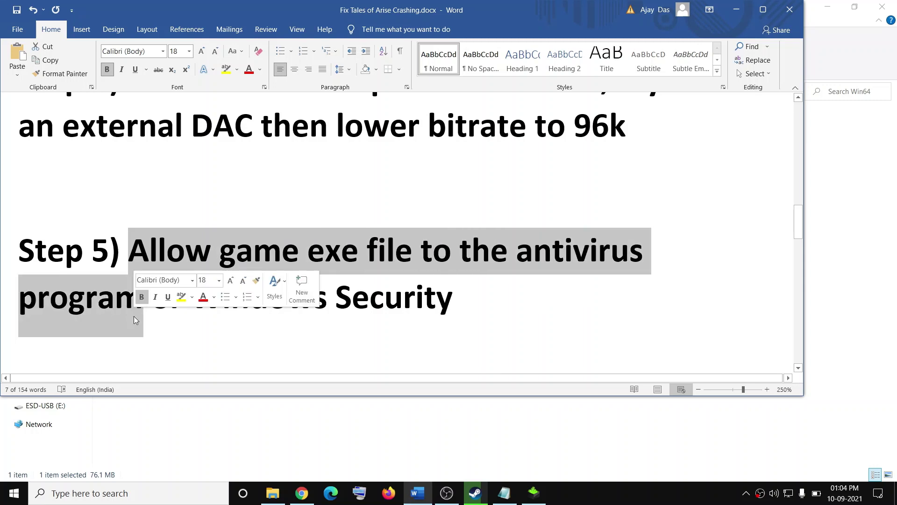
click(492, 298)
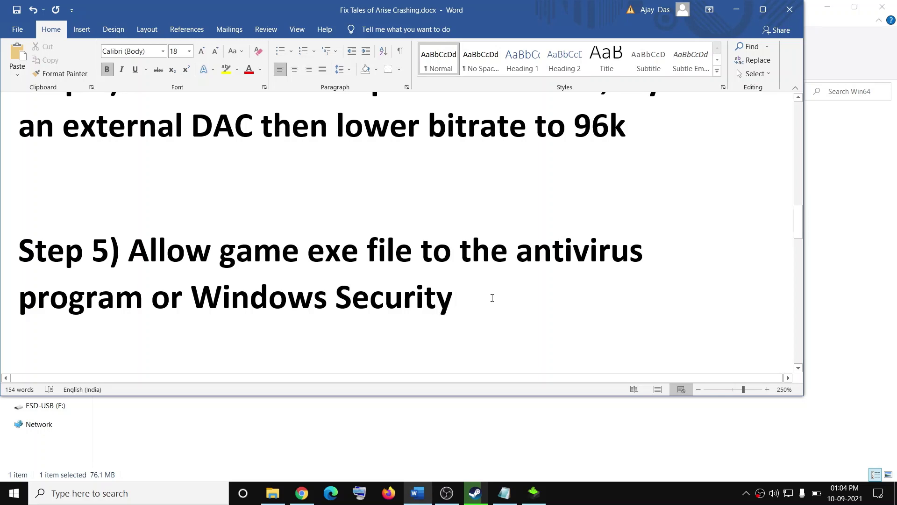
click(167, 249)
drag(172, 253, 137, 314)
drag(250, 299, 444, 302)
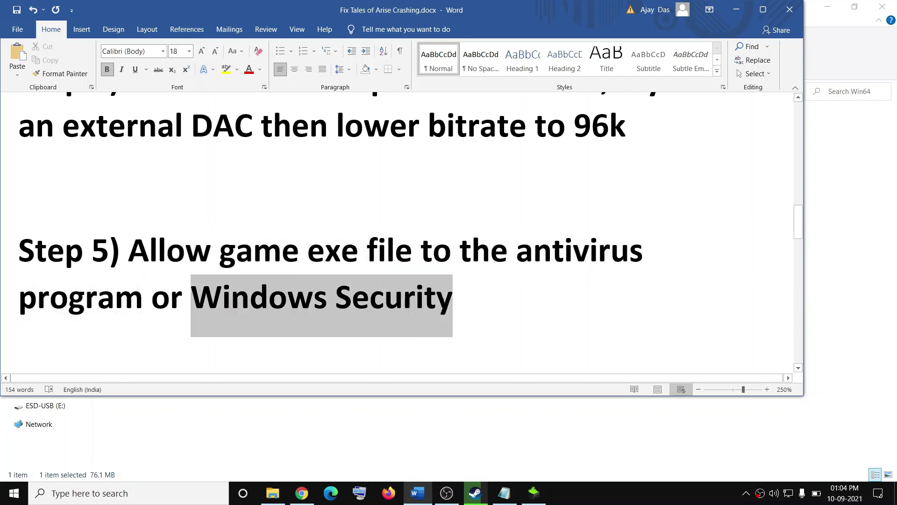
click(14, 493)
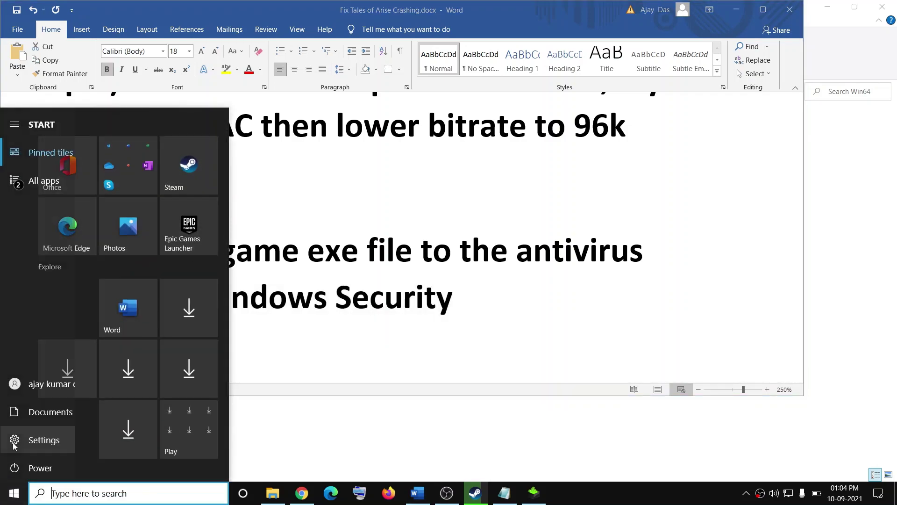
- Open Windows Security's Controlled folder access allowed apps via Update & Security and ransomware protection
click(14, 440)
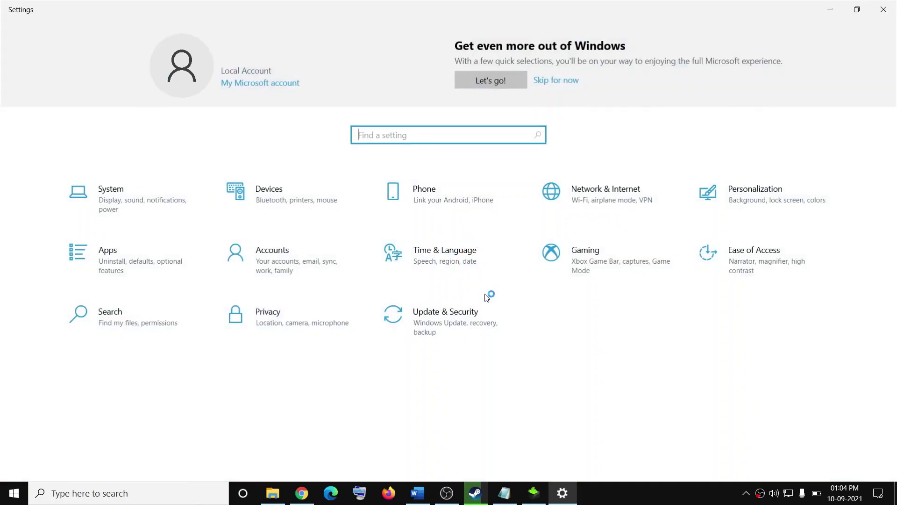
click(456, 316)
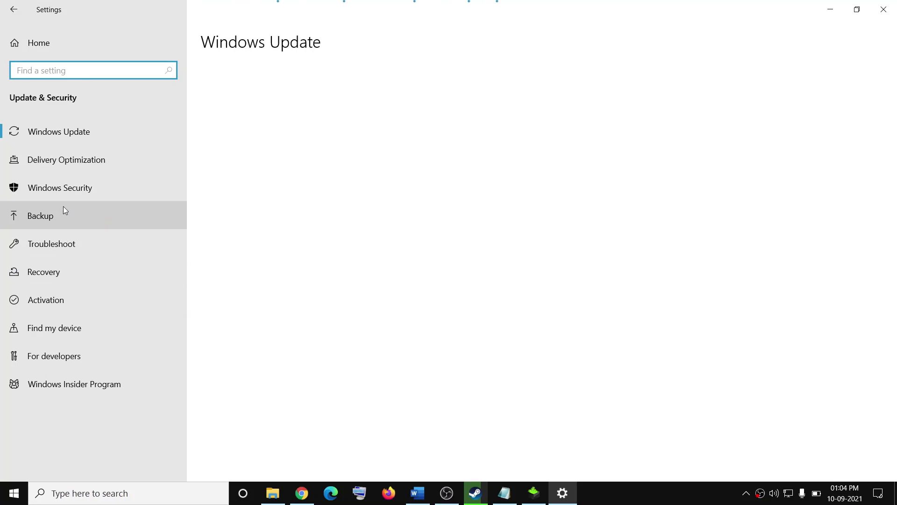
click(50, 187)
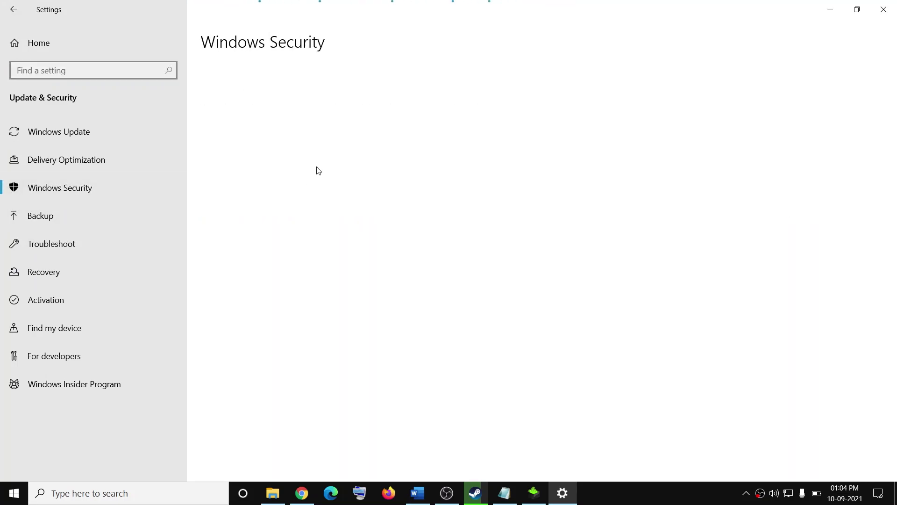
click(281, 174)
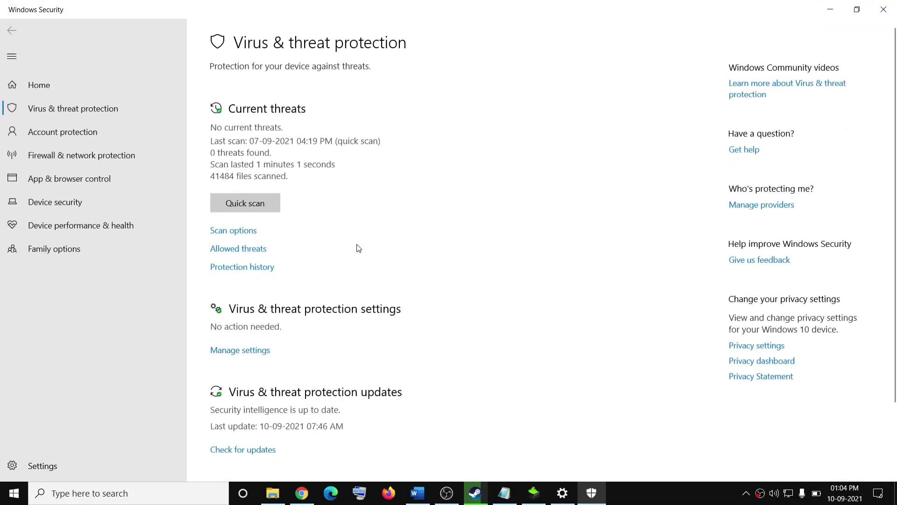
scroll(360, 280, down, 2)
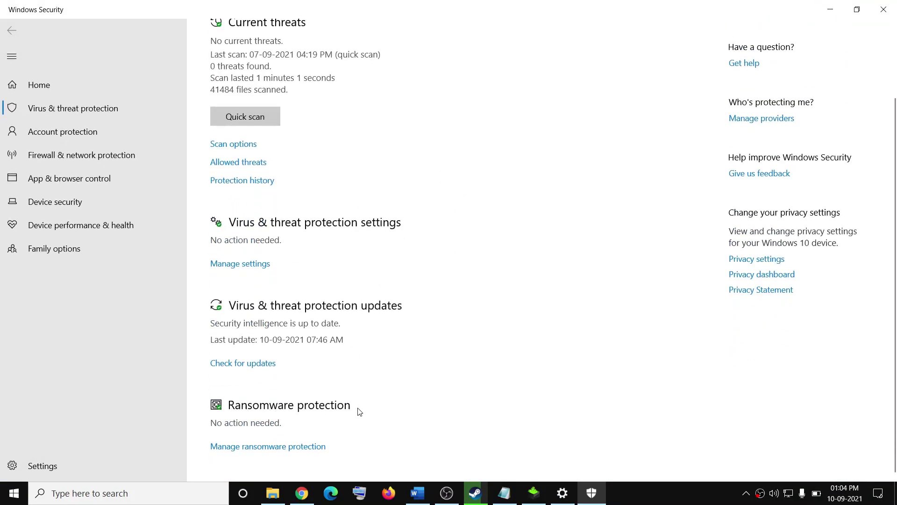
click(266, 448)
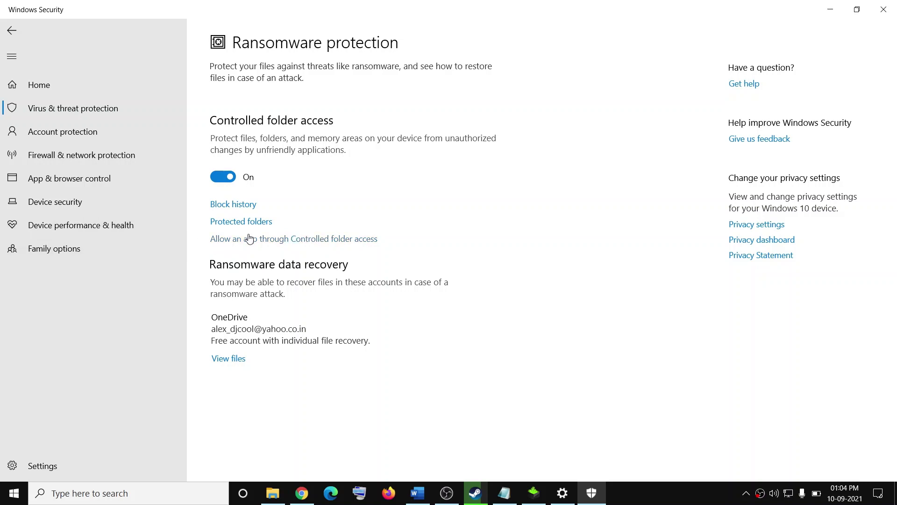
click(311, 241)
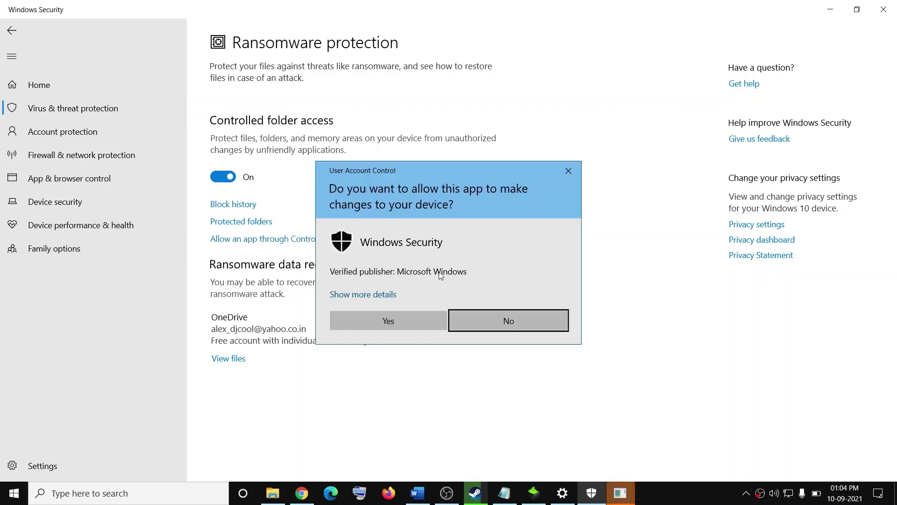
click(400, 321)
- Add Tales of Arise\Arise\Binaries\Win64\Tales of Arise.exe as an allowed app, then close Windows Security and Settings
scroll(495, 205, down, 3)
scroll(290, 131, up, 2)
click(275, 137)
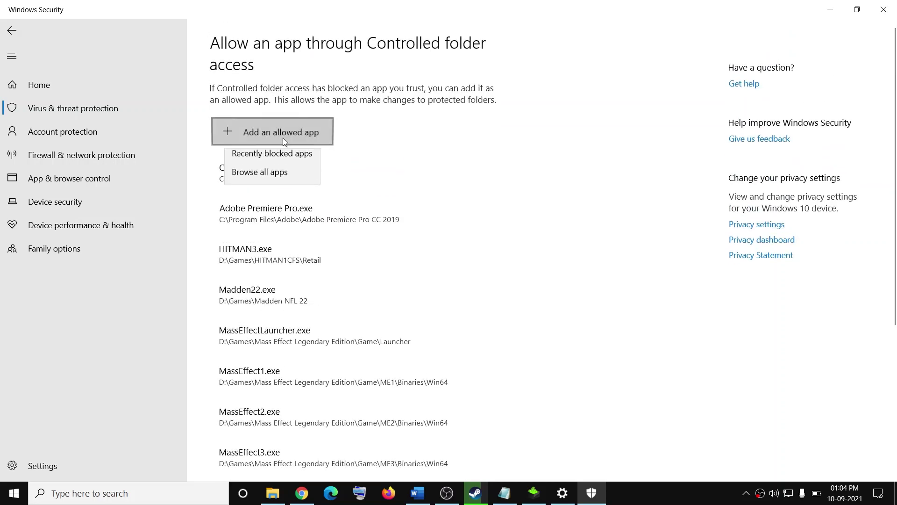
click(258, 176)
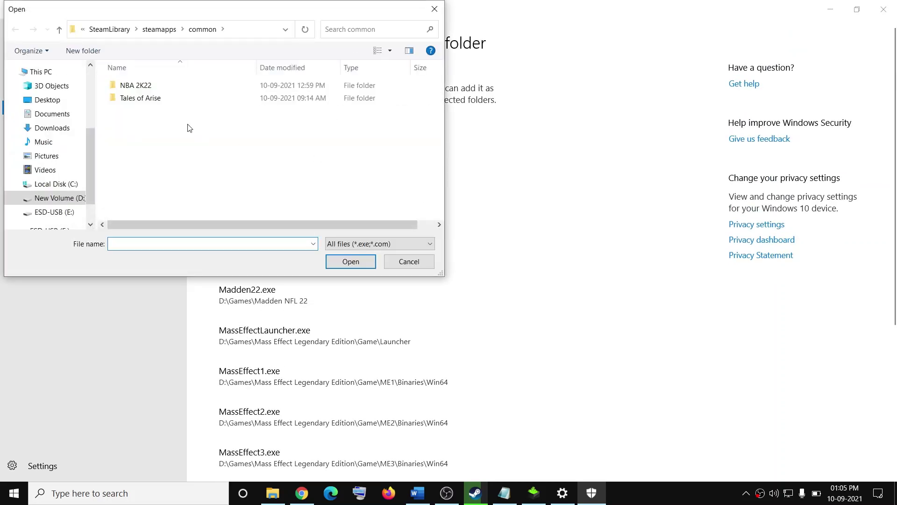
double_click(129, 99)
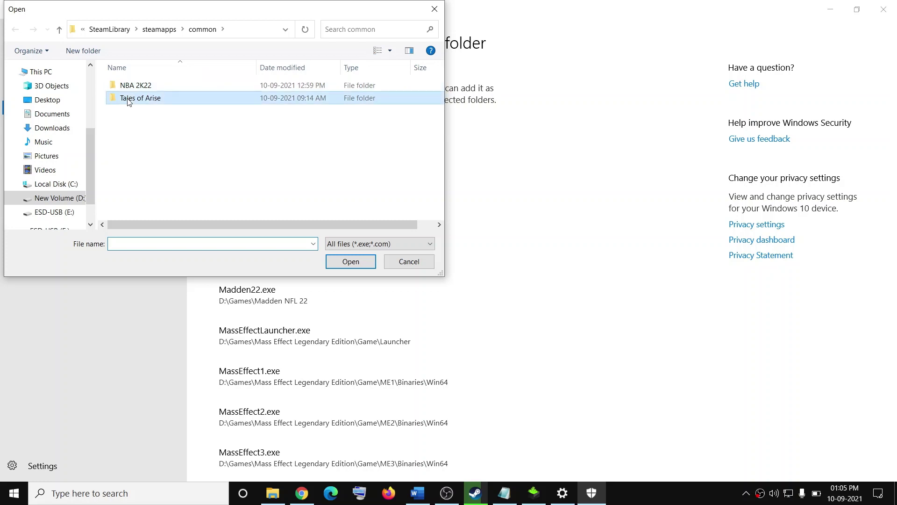
double_click(163, 87)
double_click(145, 88)
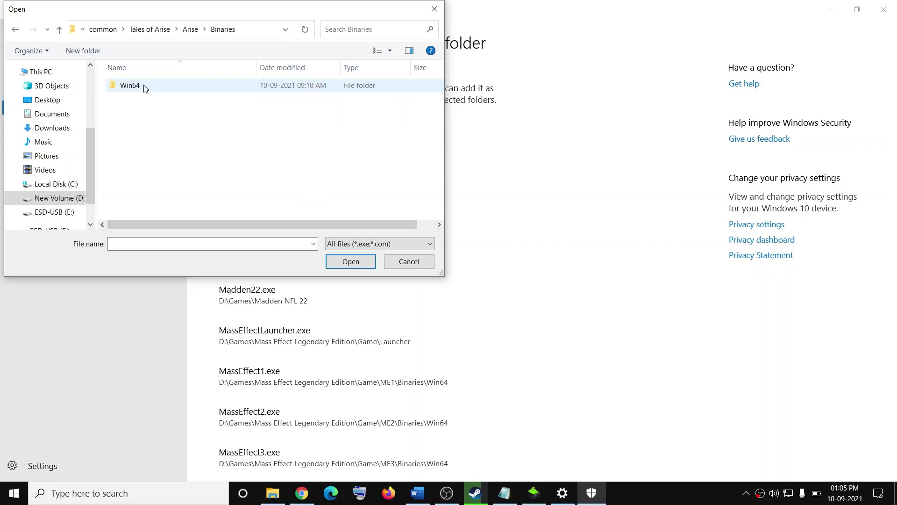
double_click(140, 88)
click(171, 90)
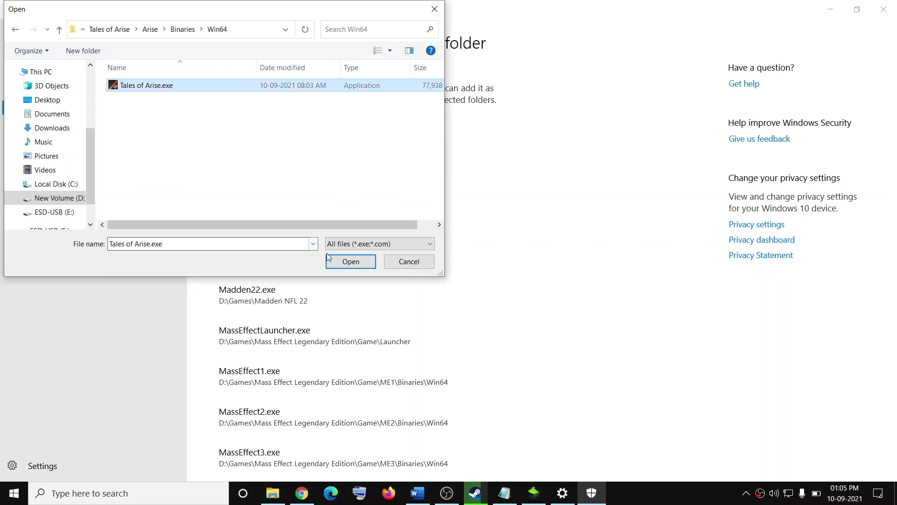
click(350, 262)
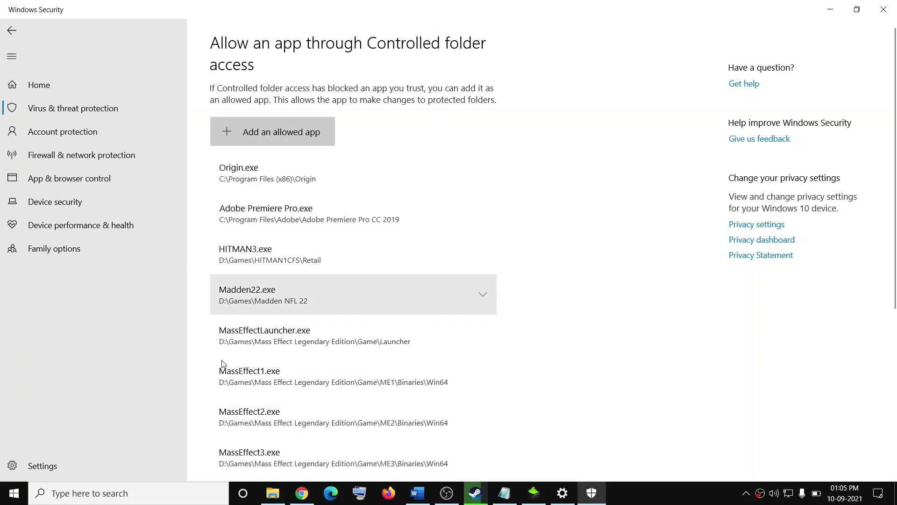
click(884, 9)
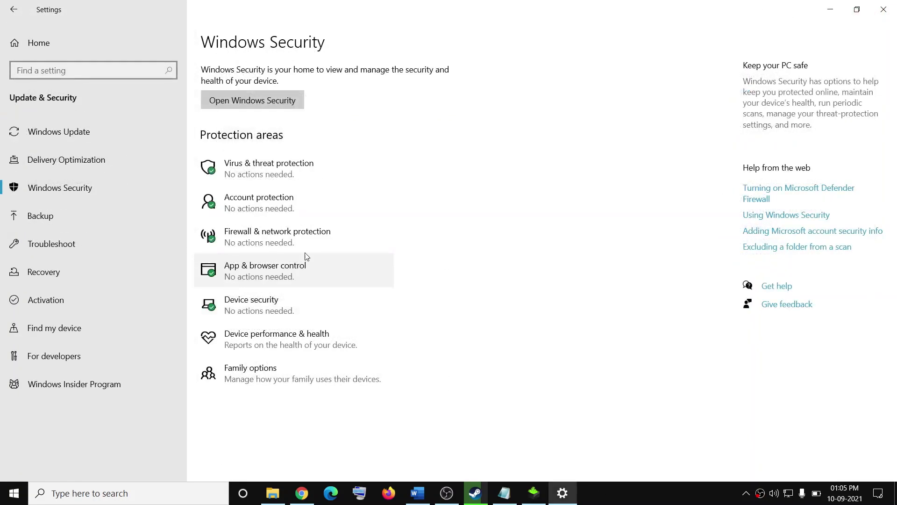
click(884, 9)
- Scroll the Word guide to Step 6 and highlight its Visual C++ download link
scroll(159, 303, down, 4)
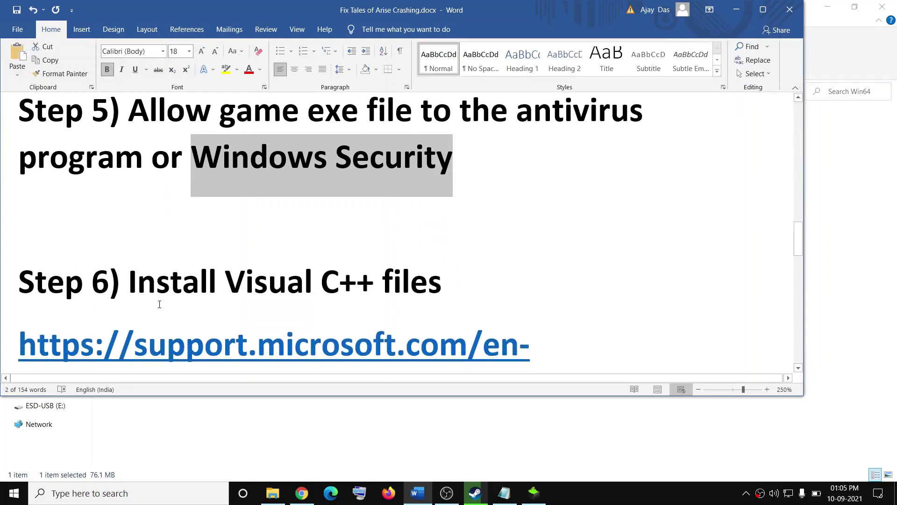
drag(444, 213, 129, 211)
scroll(187, 299, down, 1)
drag(158, 276, 30, 200)
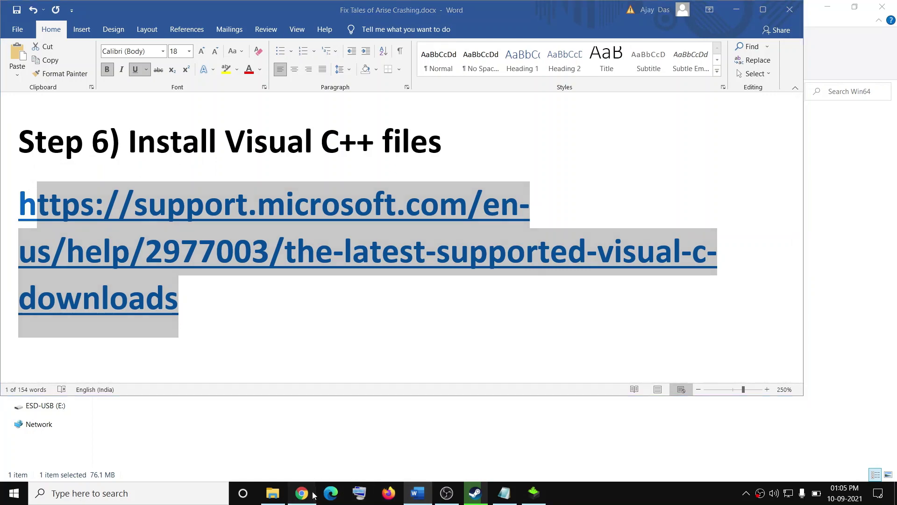
- Show Microsoft's Visual C++ downloads page in Chrome and highlight the Visual Studio 2015, 2017 and 2019 heading
click(302, 493)
click(209, 10)
scroll(341, 256, up, 3)
scroll(275, 266, down, 2)
drag(132, 210, 381, 201)
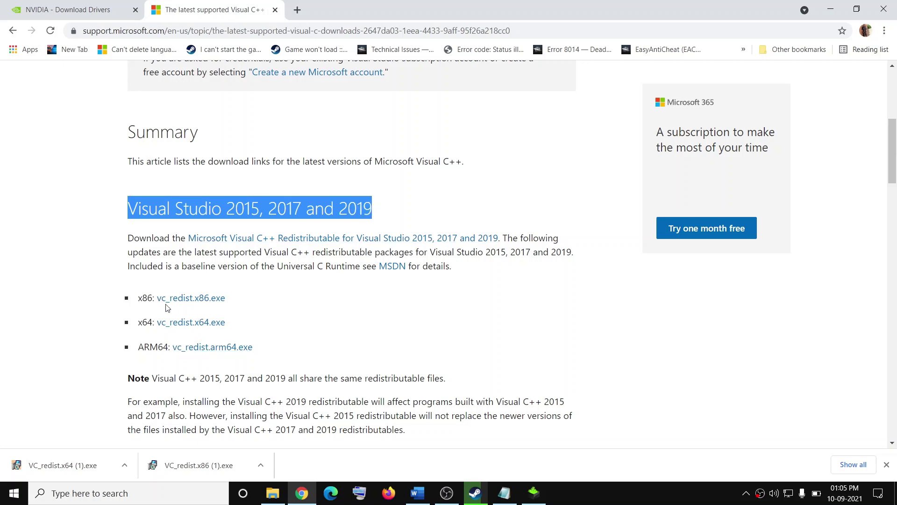
- Repair the x64 Visual C++ 2015-2019 redistributable from the downloaded VC_redist.x64 installer
click(140, 297)
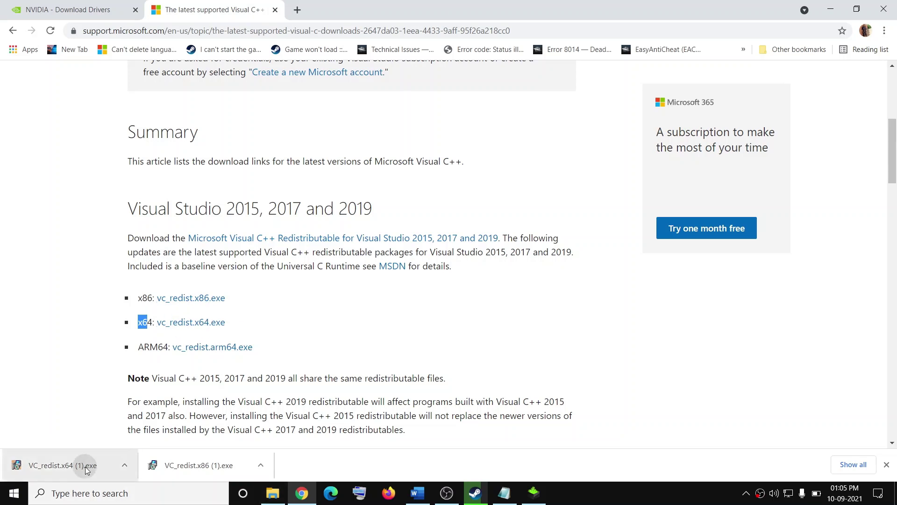
click(54, 470)
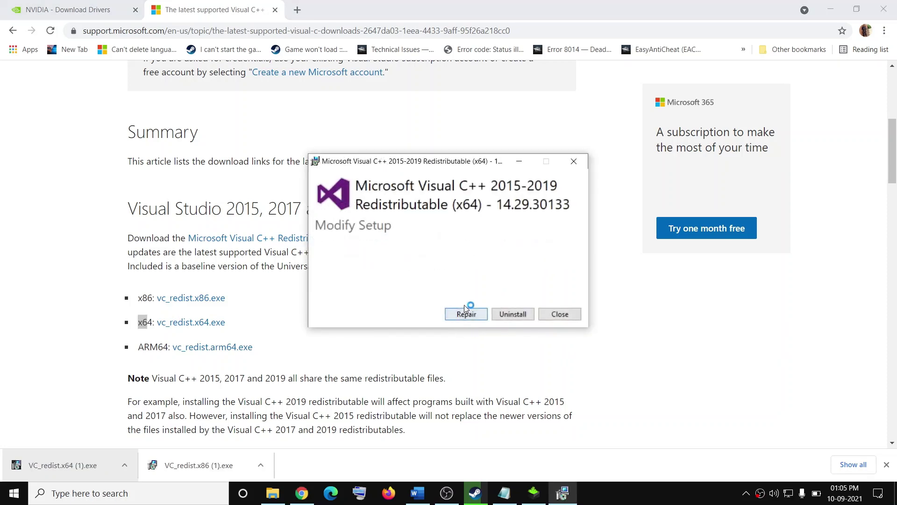
click(467, 314)
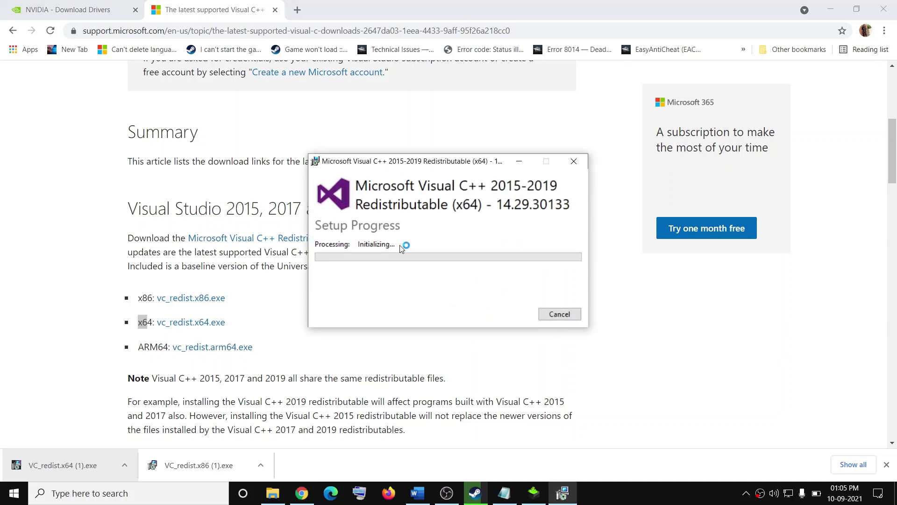
click(395, 320)
- Repair the x86 Visual C++ 2015-2019 redistributable from the downloaded VC_redist.x86 installer
click(192, 464)
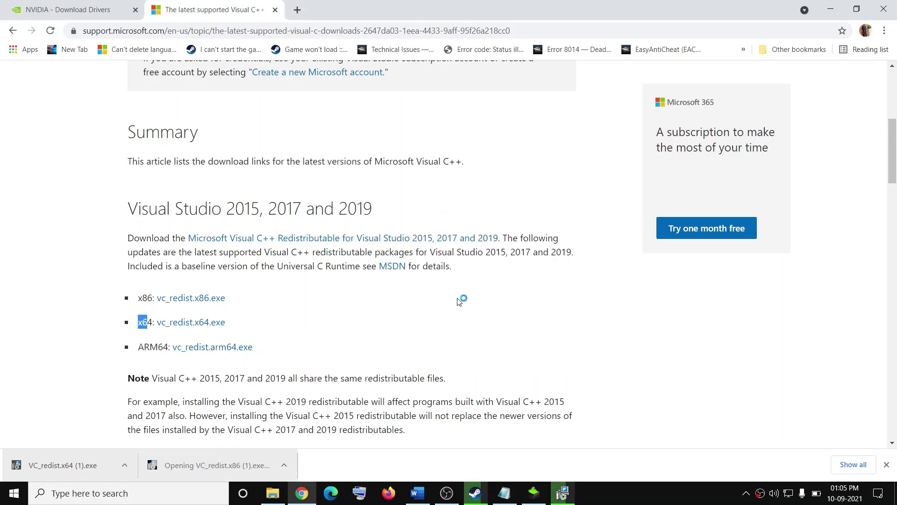
click(465, 312)
click(410, 316)
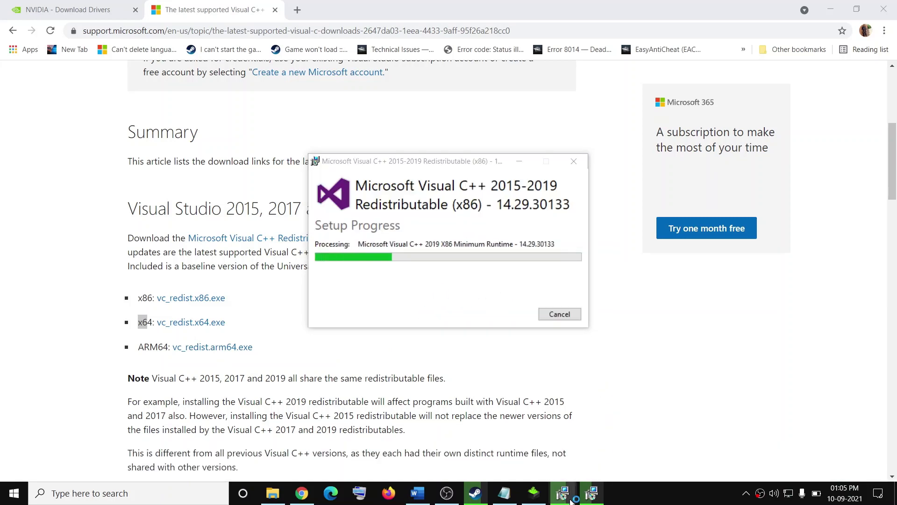
- Place both setup windows side by side and close them once each reports Setup Successful
click(565, 495)
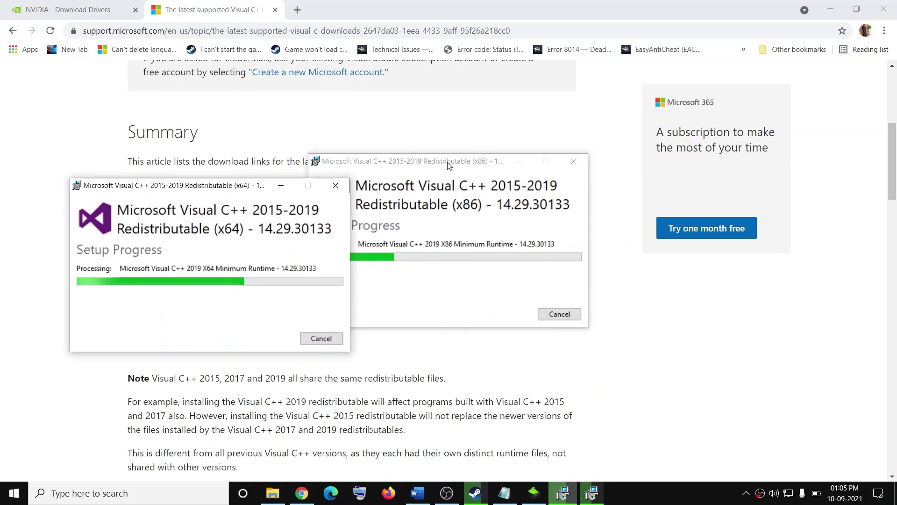
drag(450, 166, 550, 177)
drag(241, 192, 287, 179)
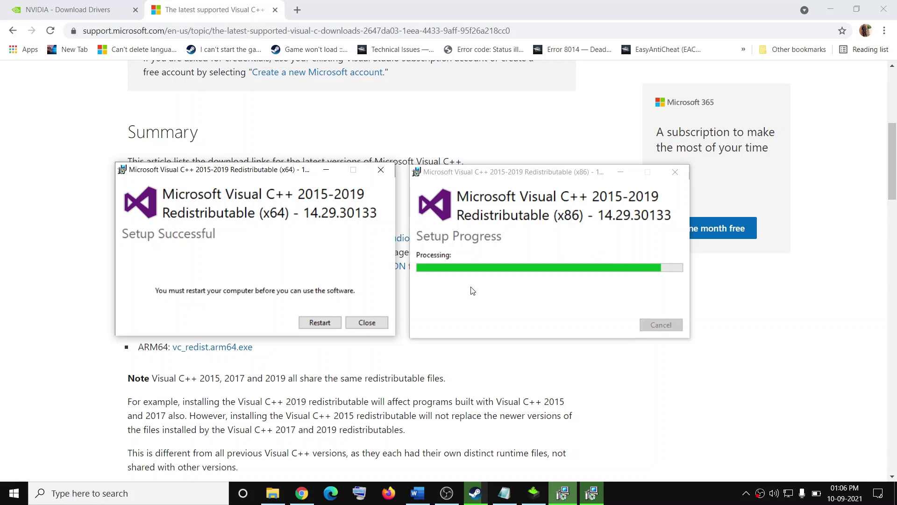
click(367, 322)
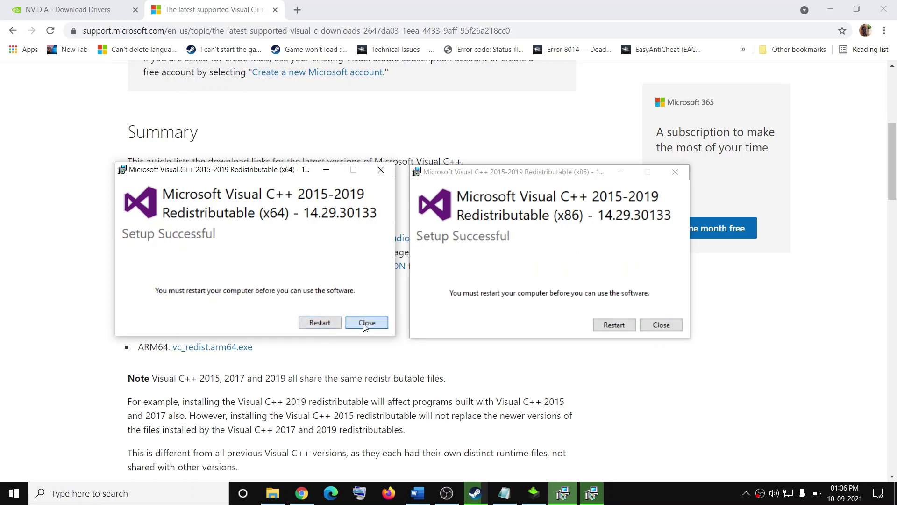
click(662, 325)
- Bring up the Start menu's power options, then dismiss them without restarting
click(14, 494)
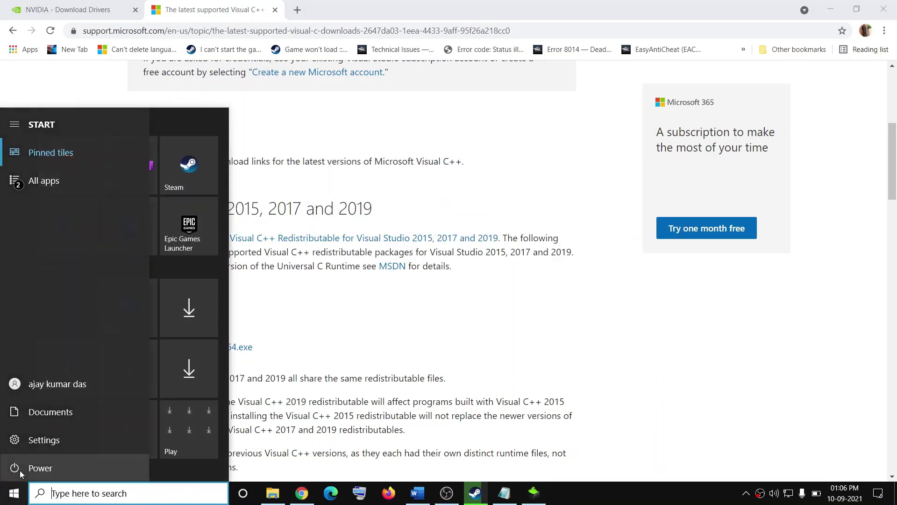
click(20, 470)
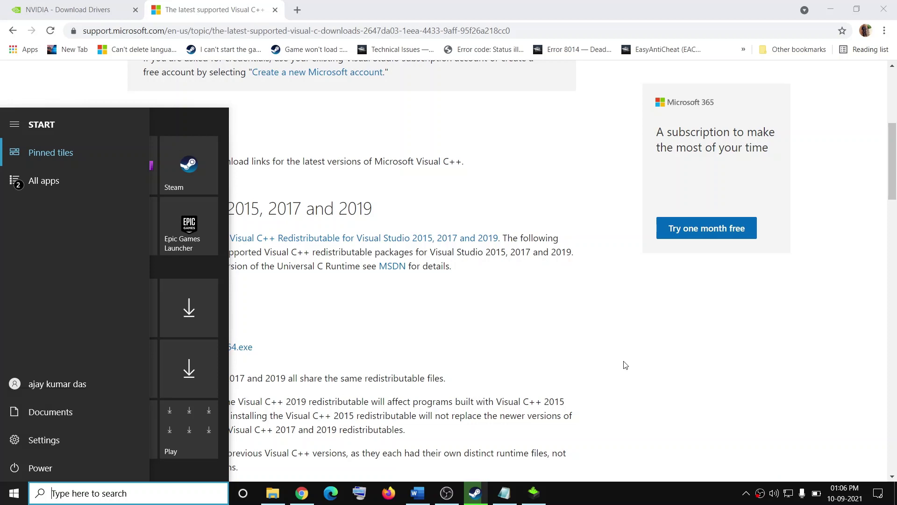
click(625, 366)
- Highlight Step 7's overlay and background-apps text in Word, then bring up Tales of Arise in Steam
click(417, 493)
scroll(225, 280, down, 5)
scroll(169, 253, up, 2)
drag(138, 216, 717, 215)
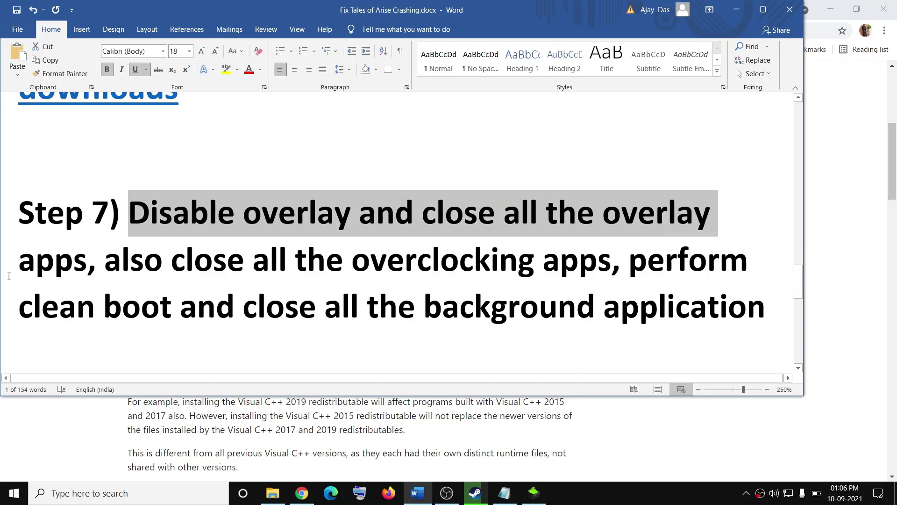
drag(1, 271, 103, 261)
click(475, 494)
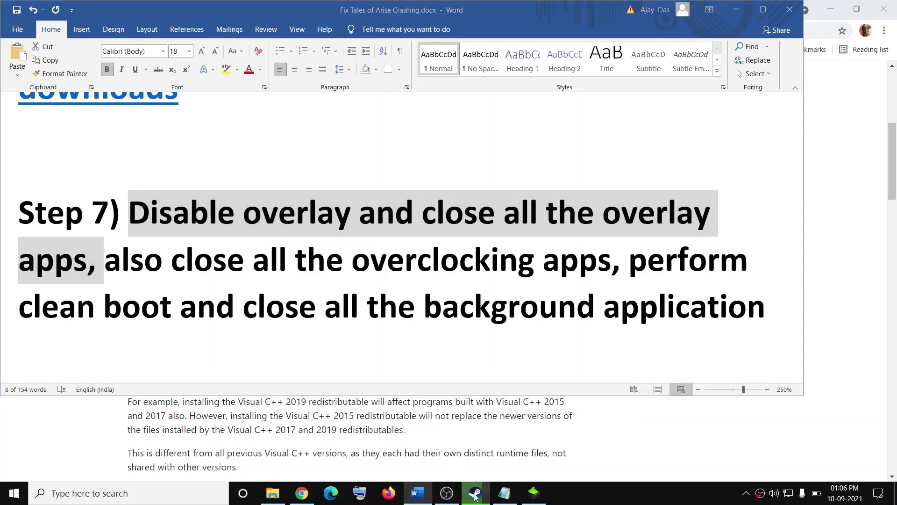
right_click(60, 352)
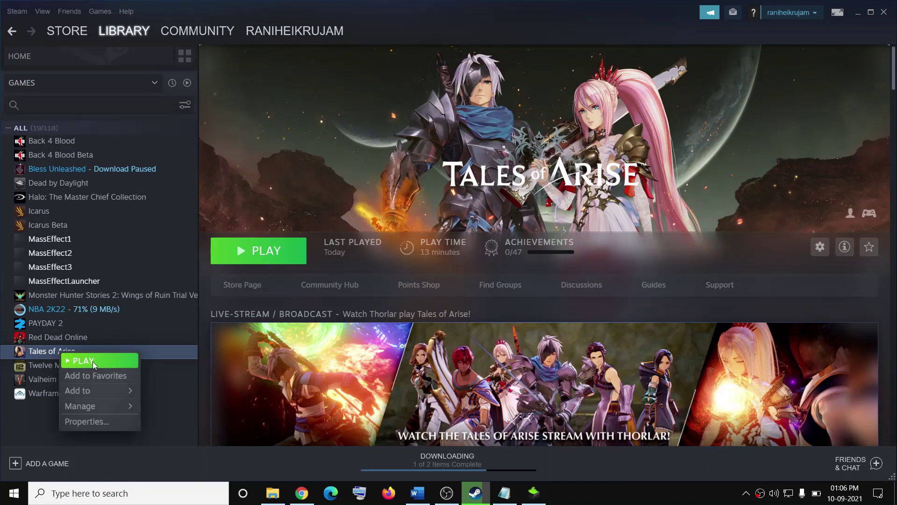
- Check Tales of Arise's Properties to confirm the Steam Overlay is off, then return to Word
click(83, 421)
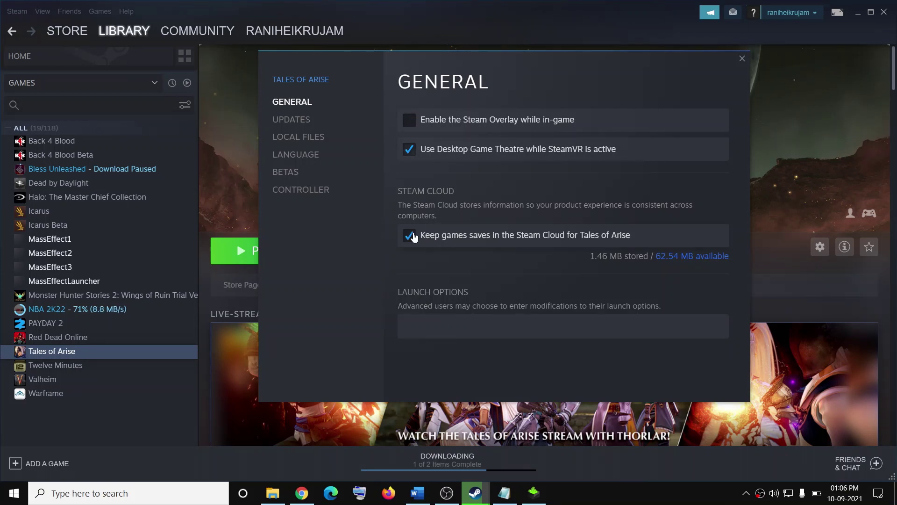
click(742, 58)
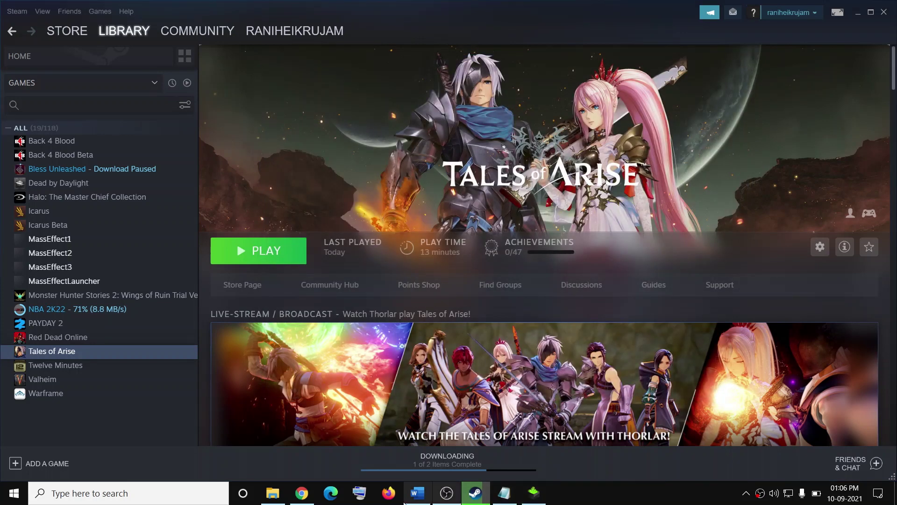
click(418, 493)
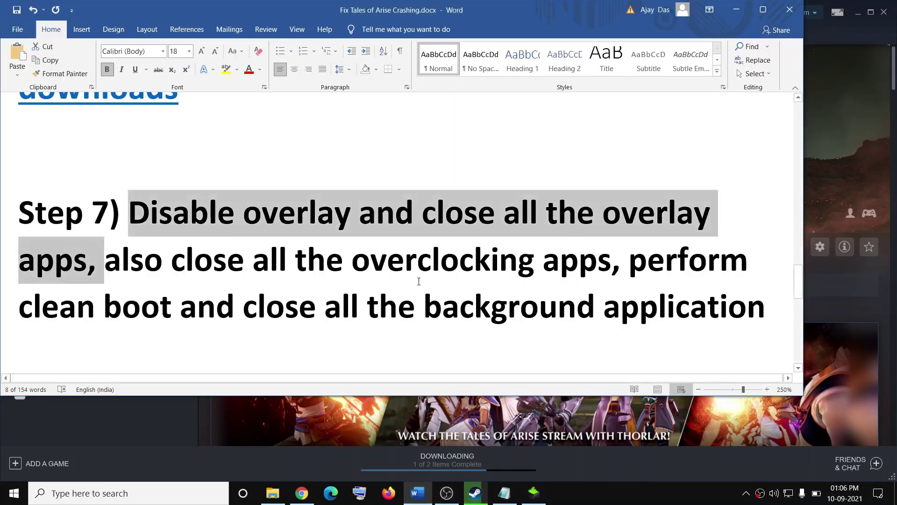
- Look up Discord and GeForce Experience in Windows search
click(91, 273)
click(121, 493)
text(d)
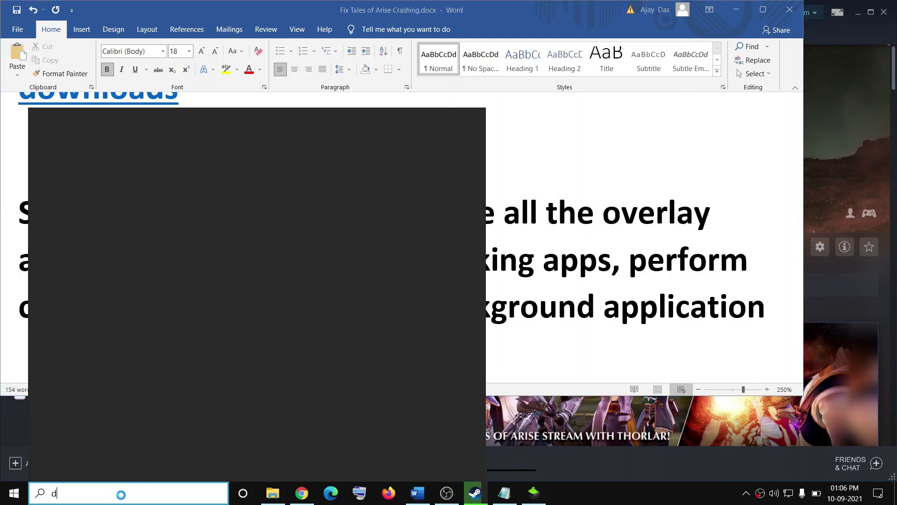
text(isc)
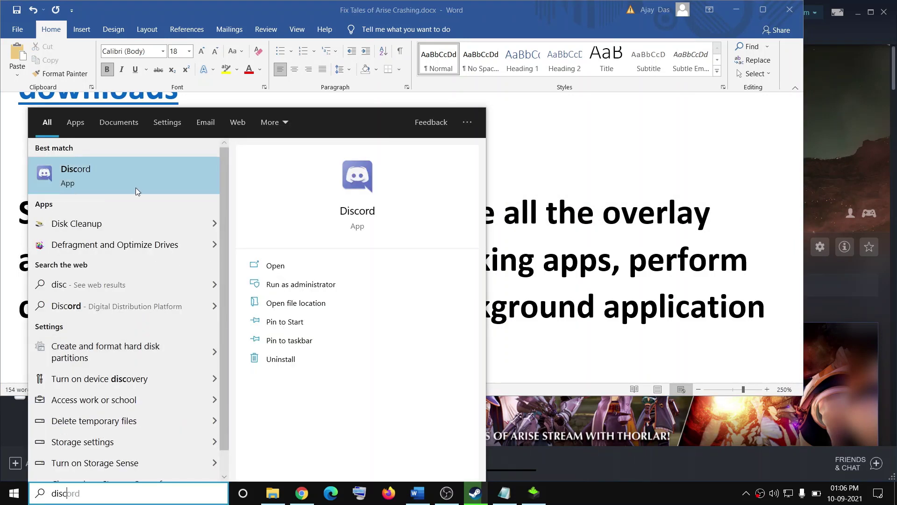
double_click(127, 493)
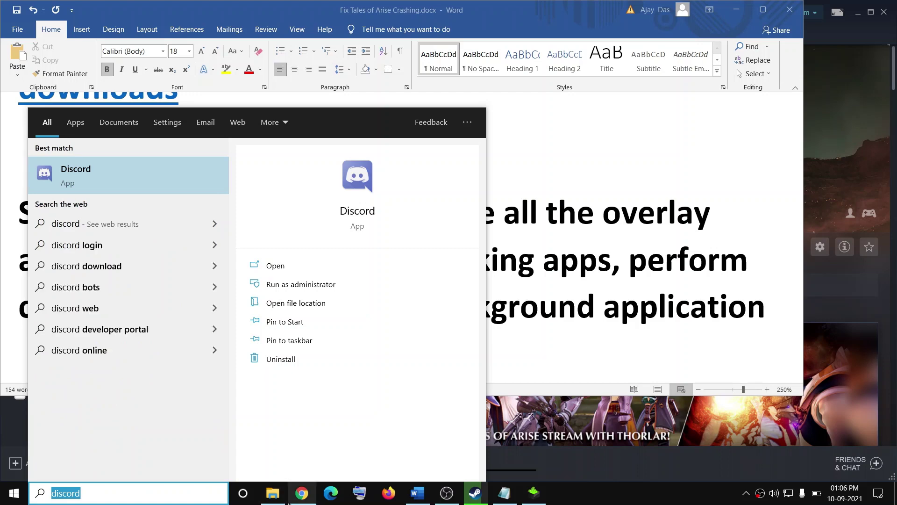
text(gef)
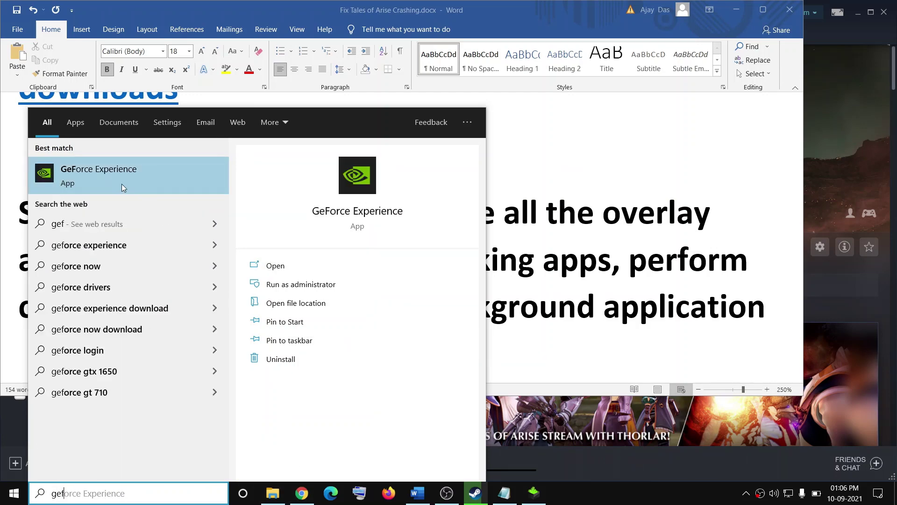
click(112, 180)
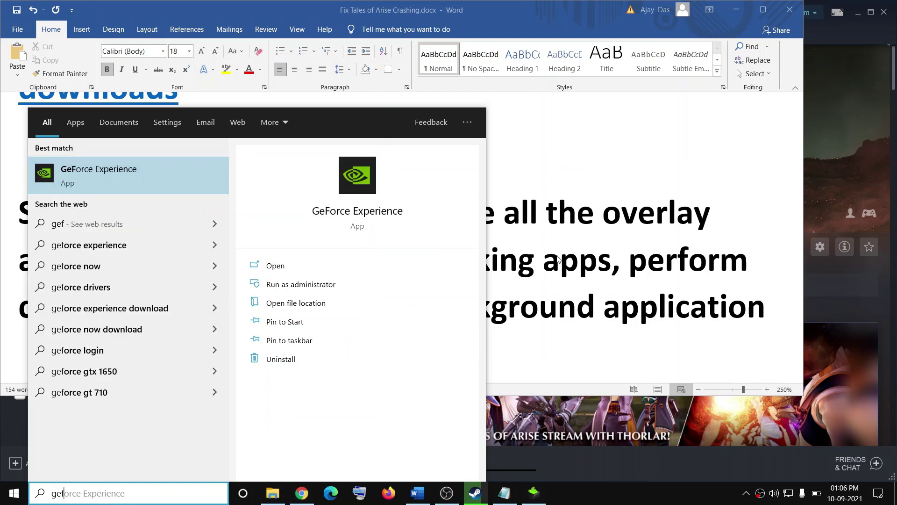
- Look up MSI Afterburner and RivaTuner, then search for 'system Configuration'
drag(603, 216, 574, 251)
click(295, 259)
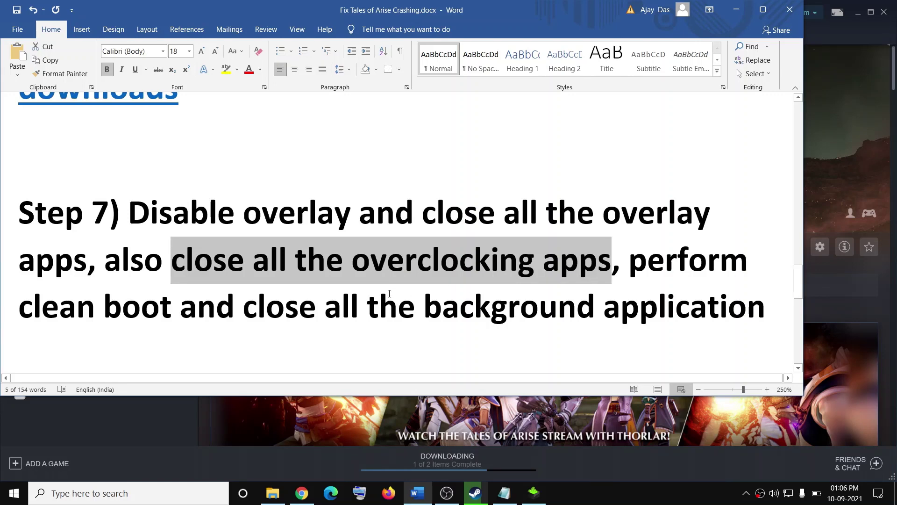
click(121, 499)
text(msi)
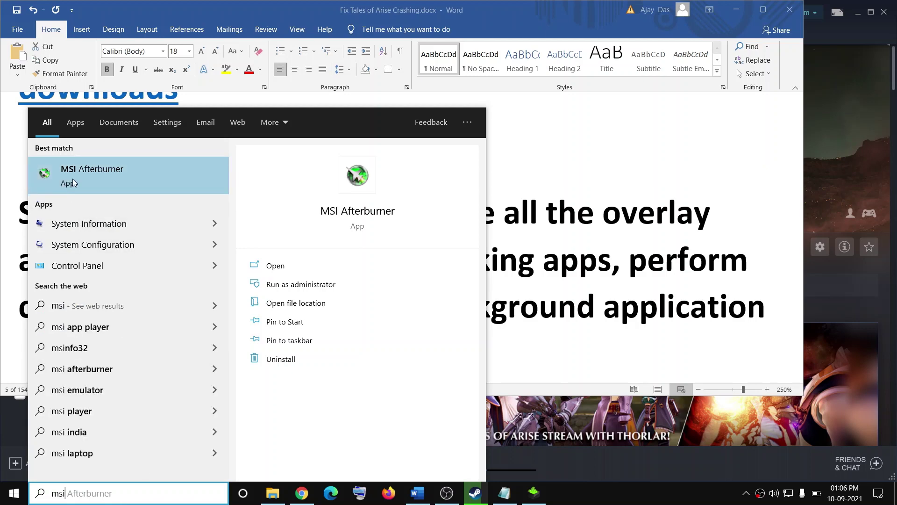
key(Right)
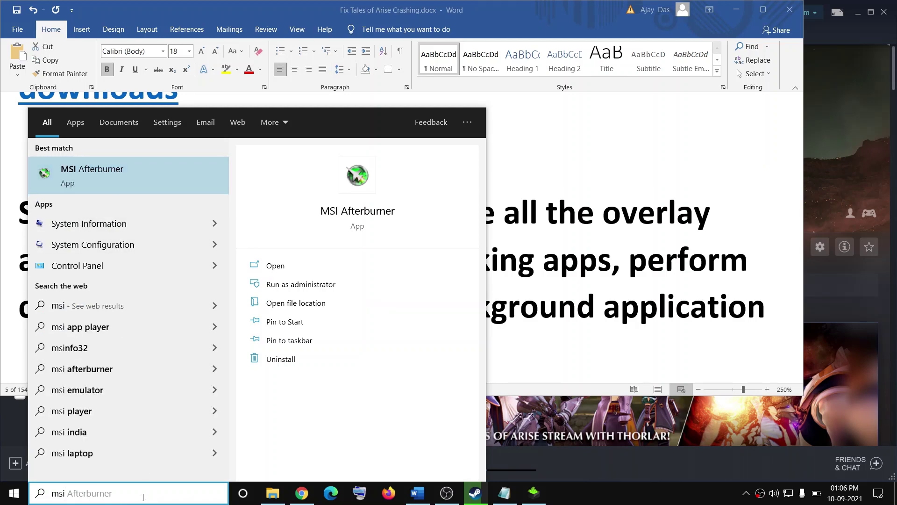
key(ctrl+a)
text(riva)
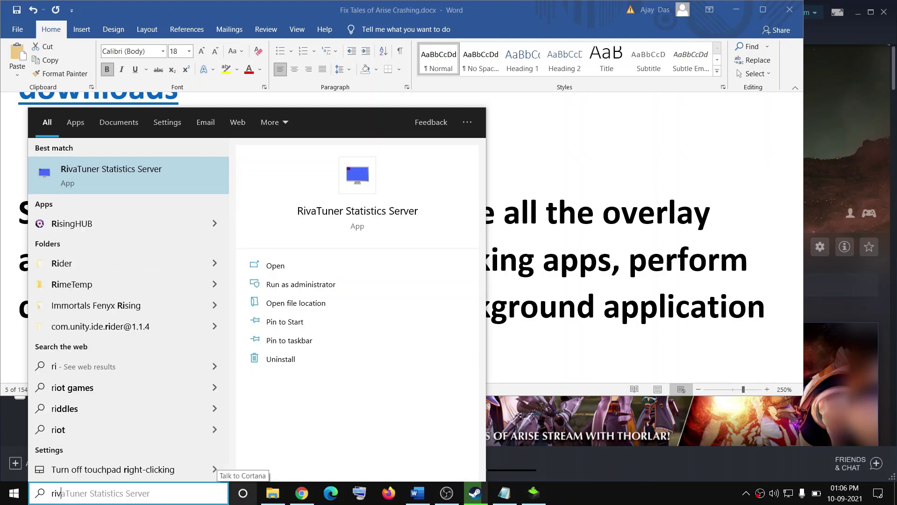
click(568, 301)
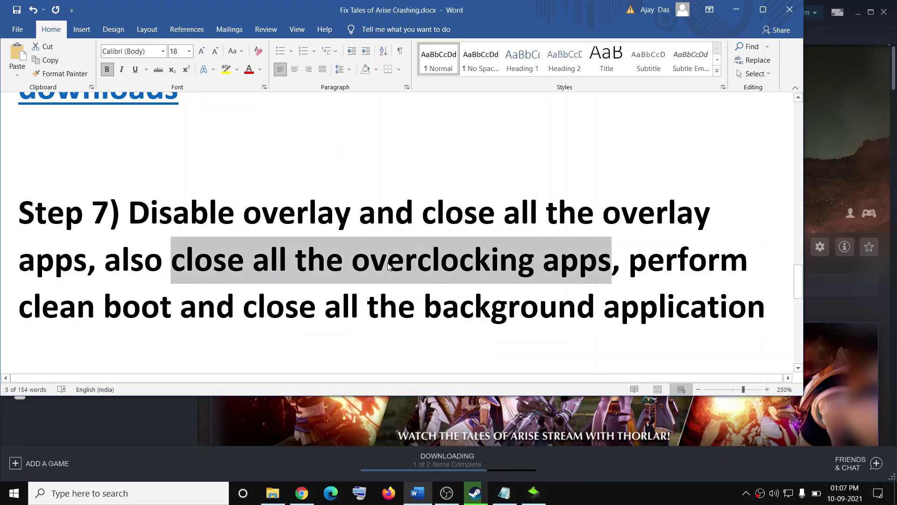
click(138, 499)
text(system)
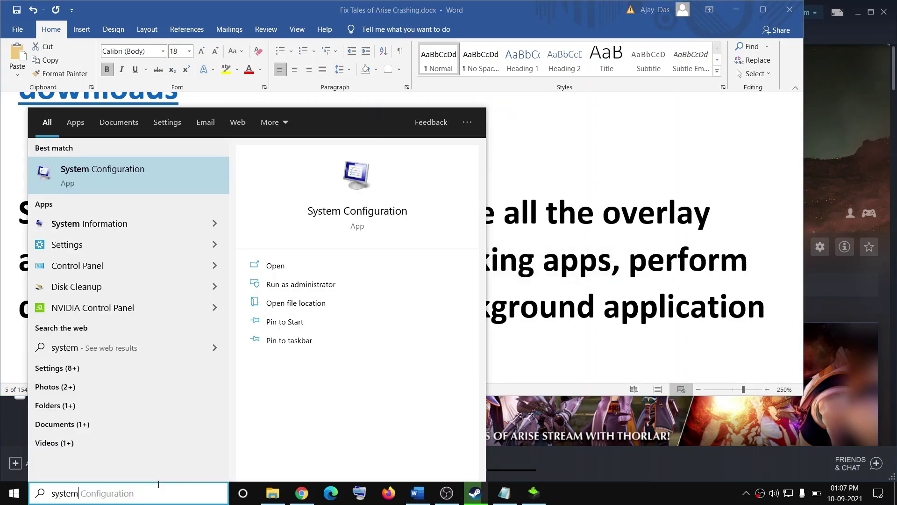
text( Configuration)
- In System Configuration's Services tab, hide all Microsoft services and disable all remaining ones
click(130, 175)
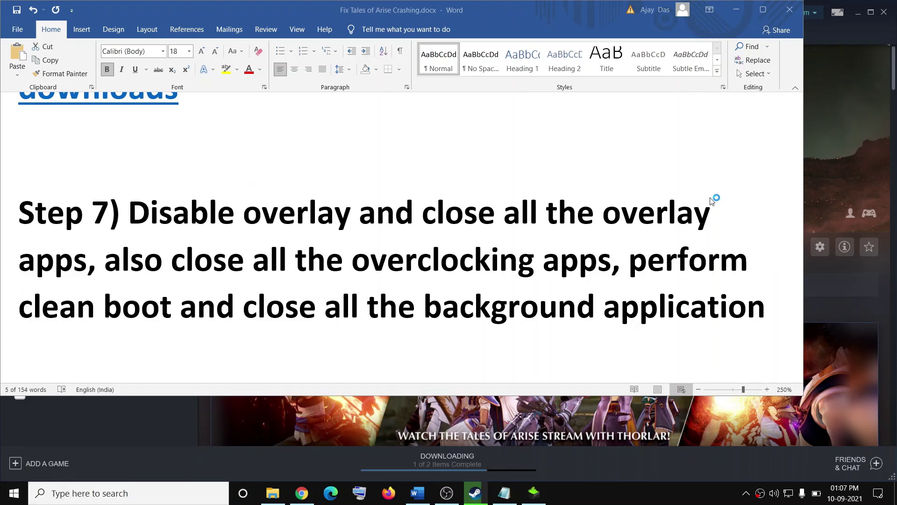
click(367, 159)
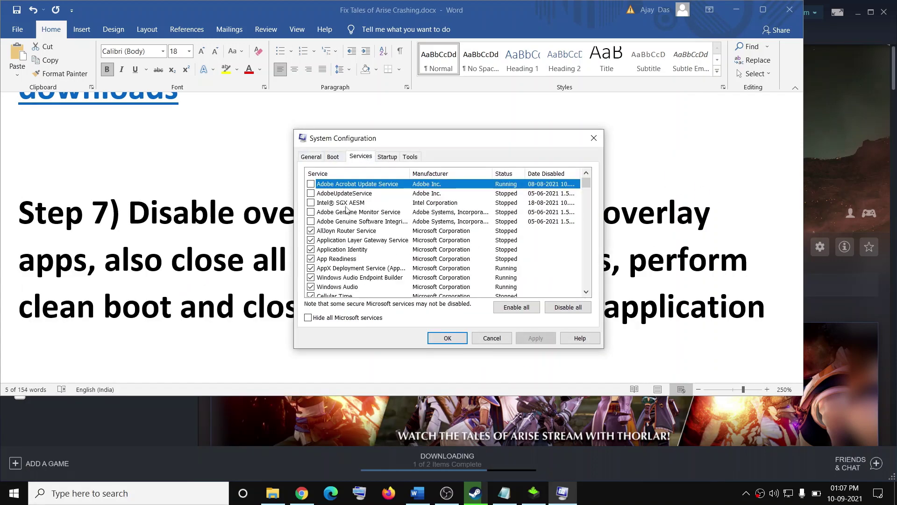
click(308, 319)
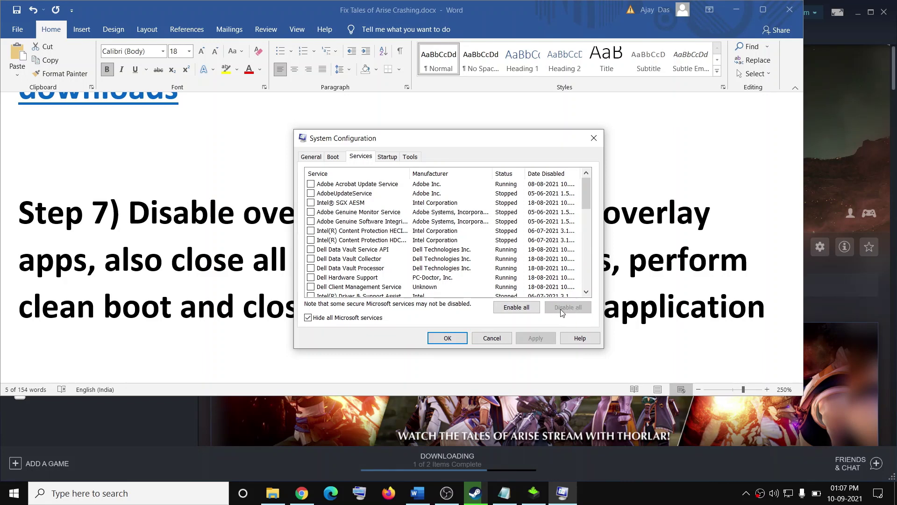
click(308, 318)
- Cancel msconfig, then turn off 'Let apps run in the background' in Windows Settings
click(491, 338)
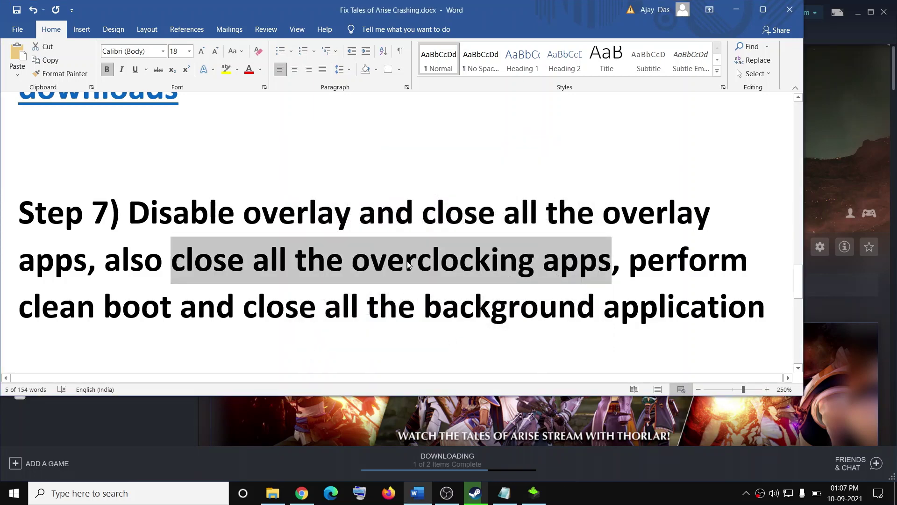
drag(250, 306, 748, 309)
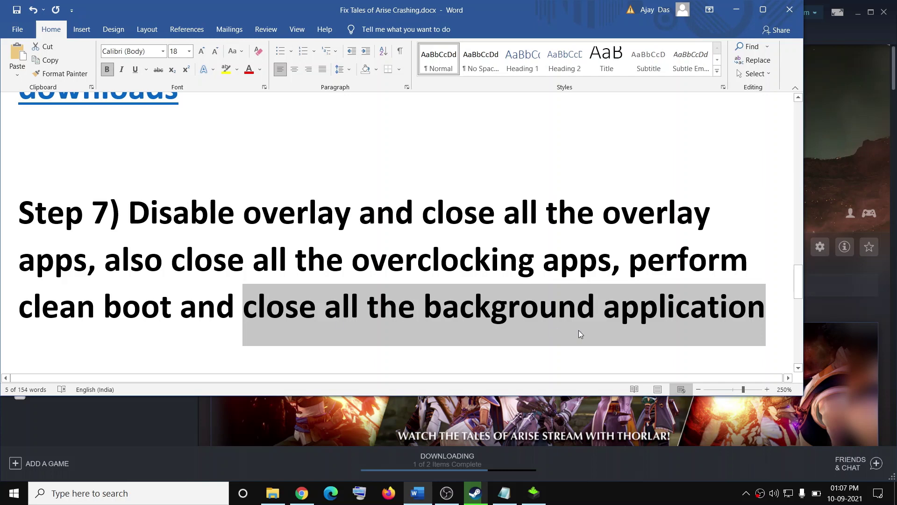
click(13, 493)
click(14, 440)
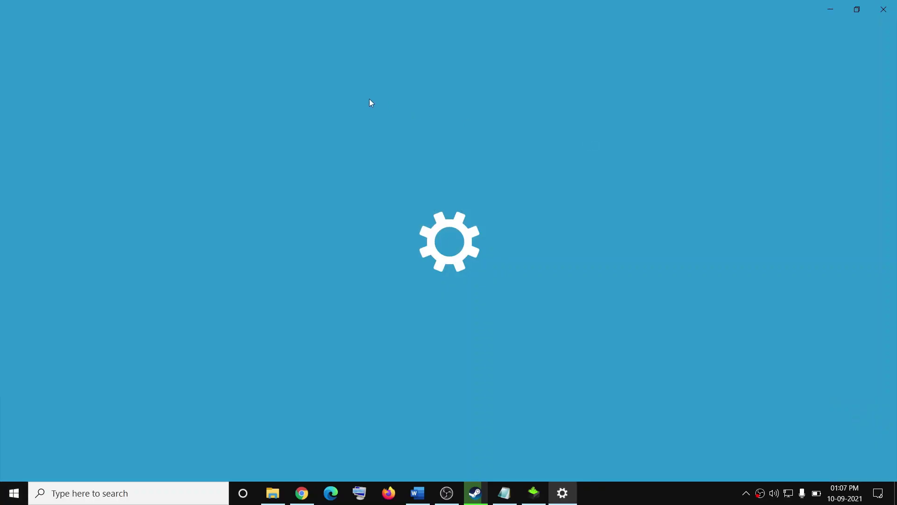
text(back)
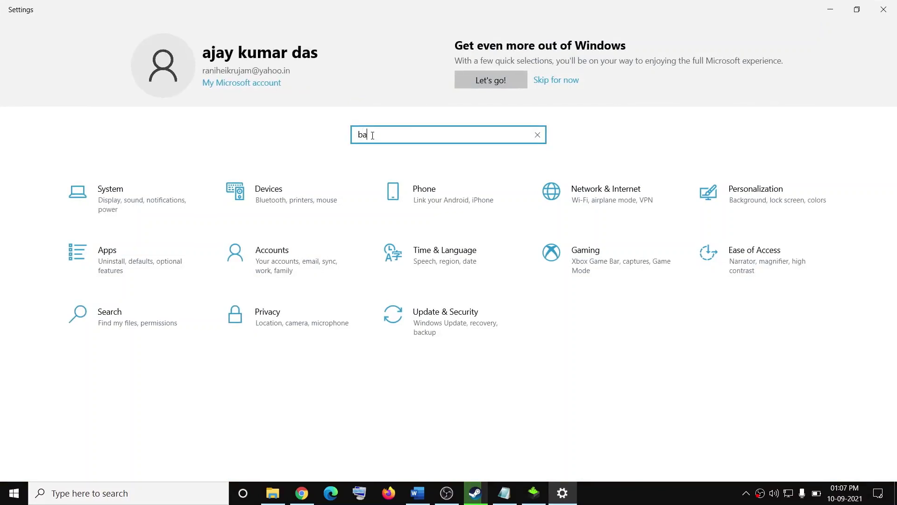
click(419, 236)
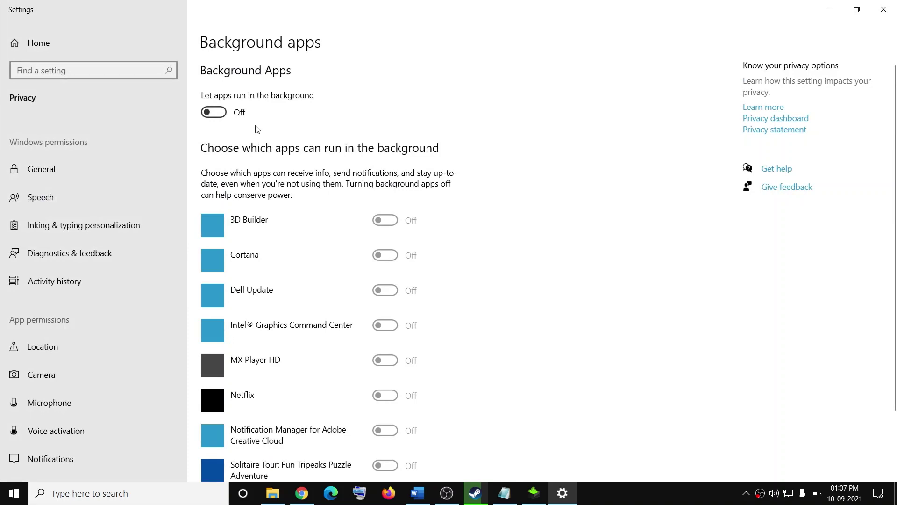
click(218, 117)
click(214, 117)
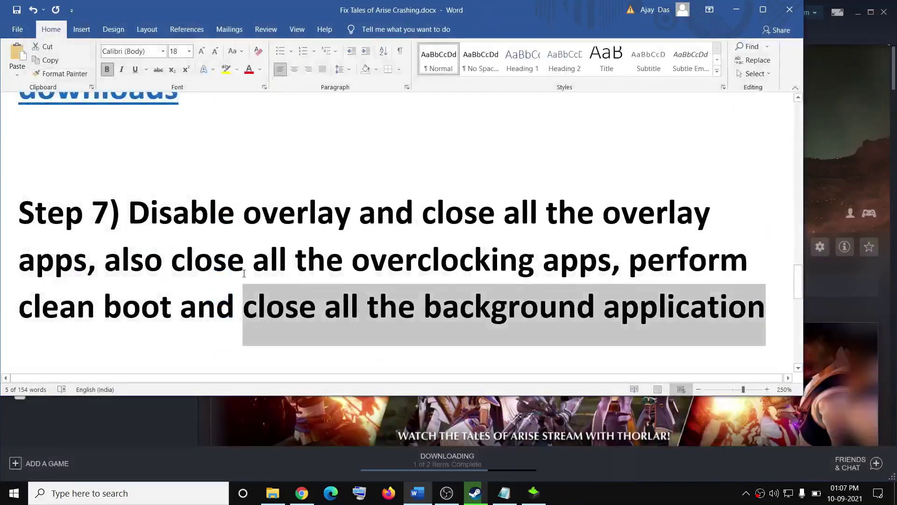
- Check Windows Update in Settings, which shows a 2021-08 update pending install
scroll(245, 273, down, 3)
drag(129, 290, 718, 289)
click(13, 494)
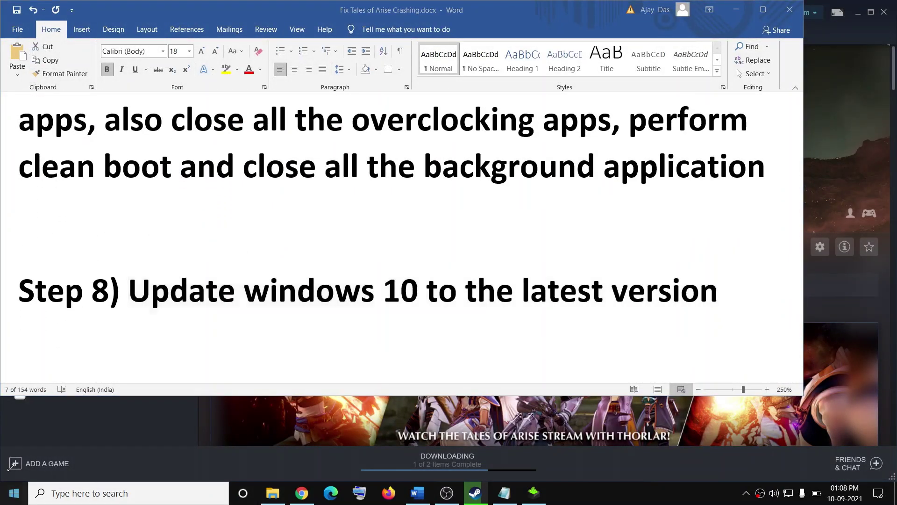
click(19, 437)
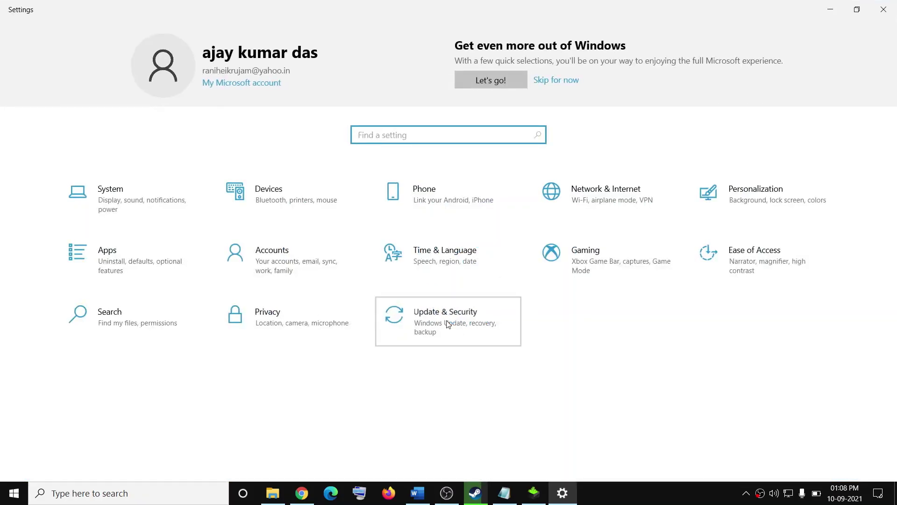
click(447, 322)
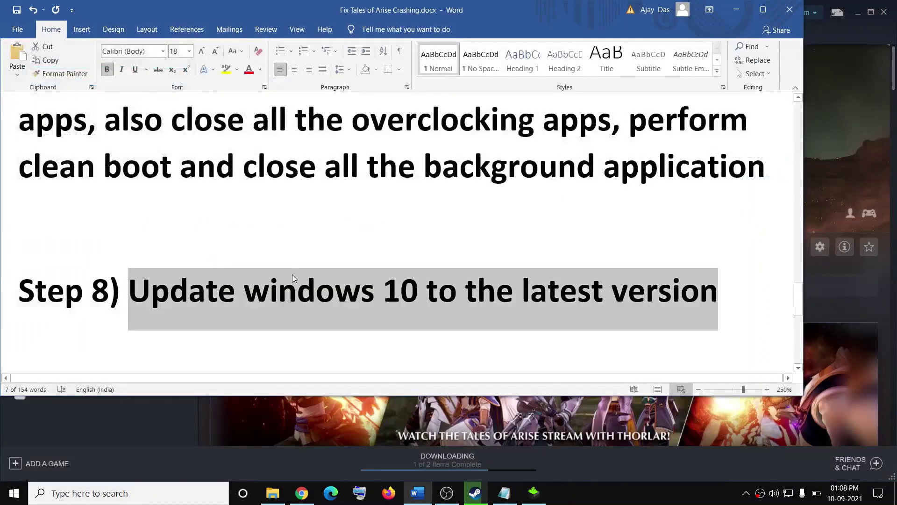
scroll(292, 274, down, 5)
scroll(270, 277, up, 3)
drag(129, 275, 427, 281)
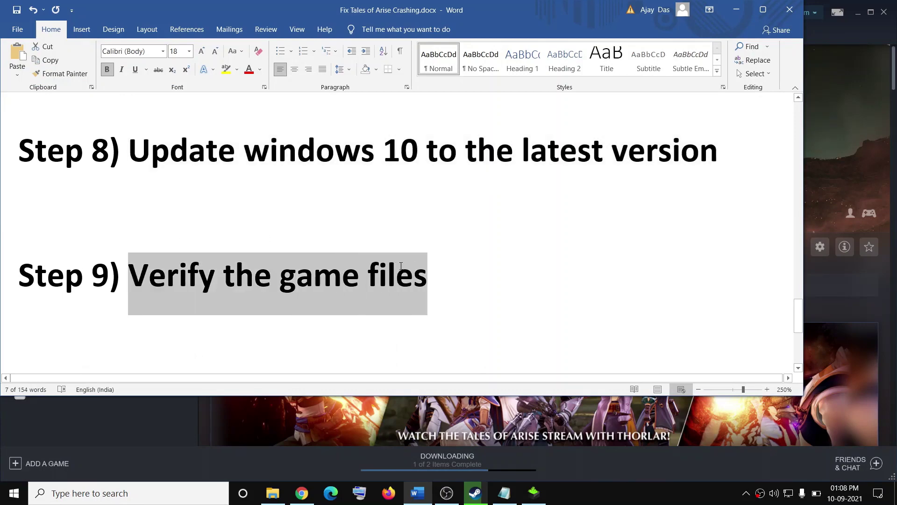
- View the Local Files page of Tales of Arise's Steam properties, then return to the Word guide
click(475, 493)
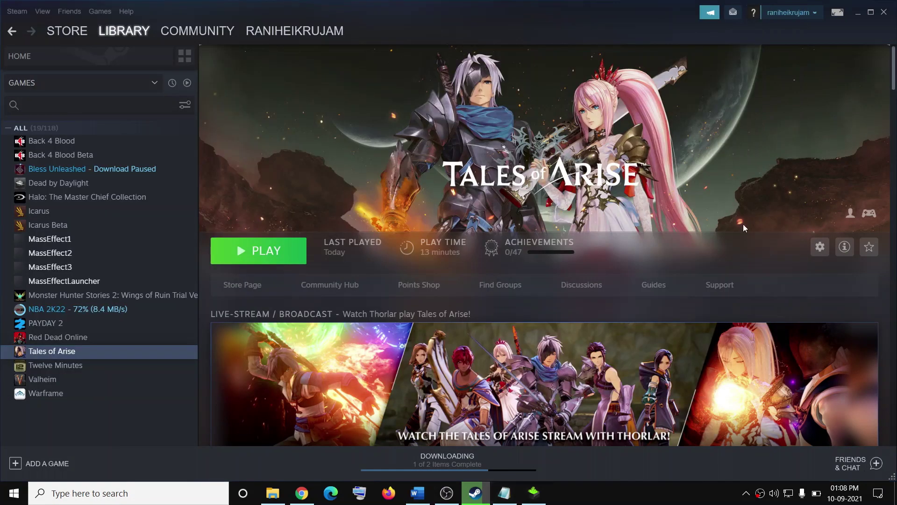
right_click(40, 356)
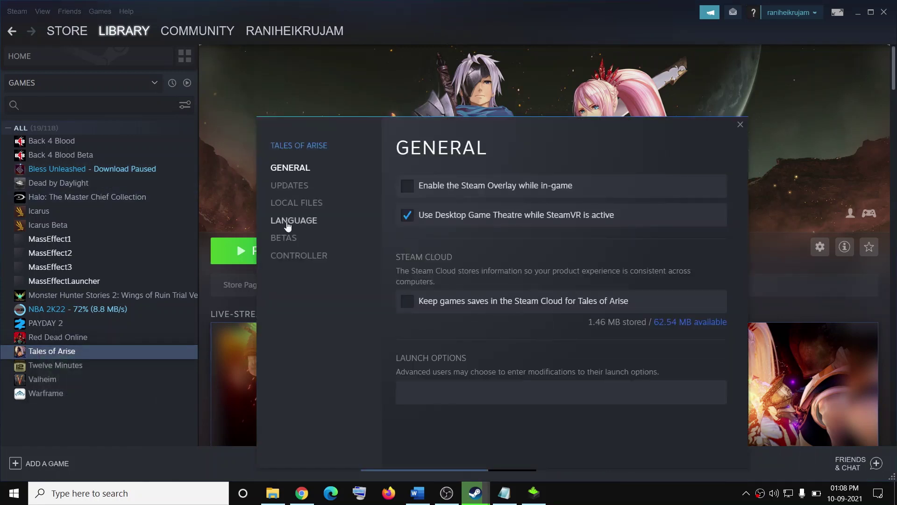
click(299, 203)
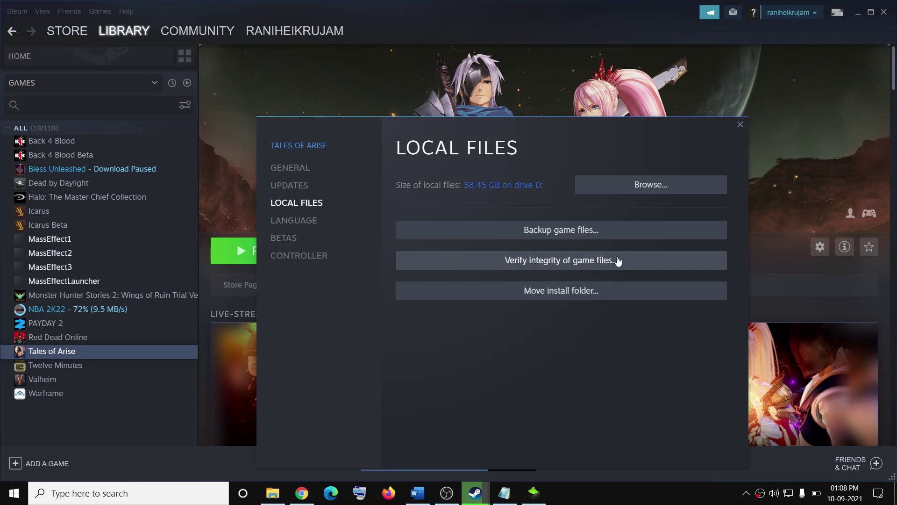
click(740, 124)
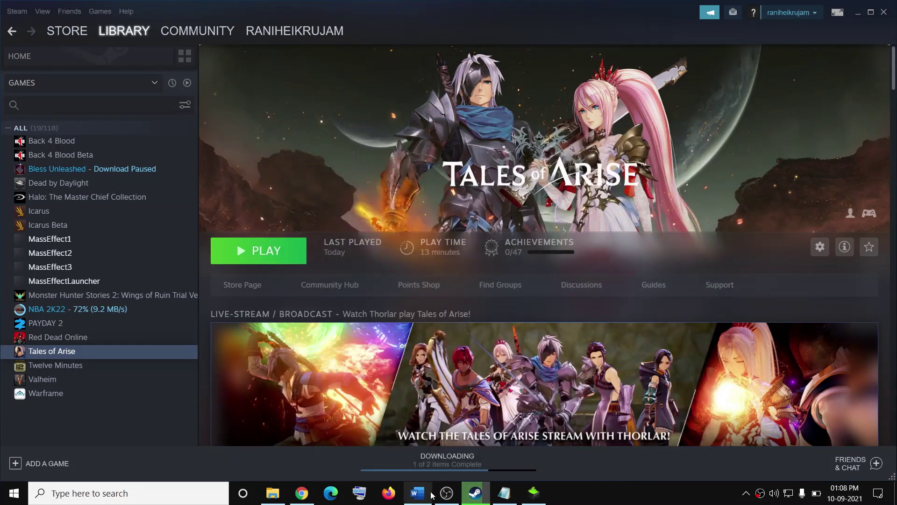
click(417, 493)
scroll(264, 285, down, 3)
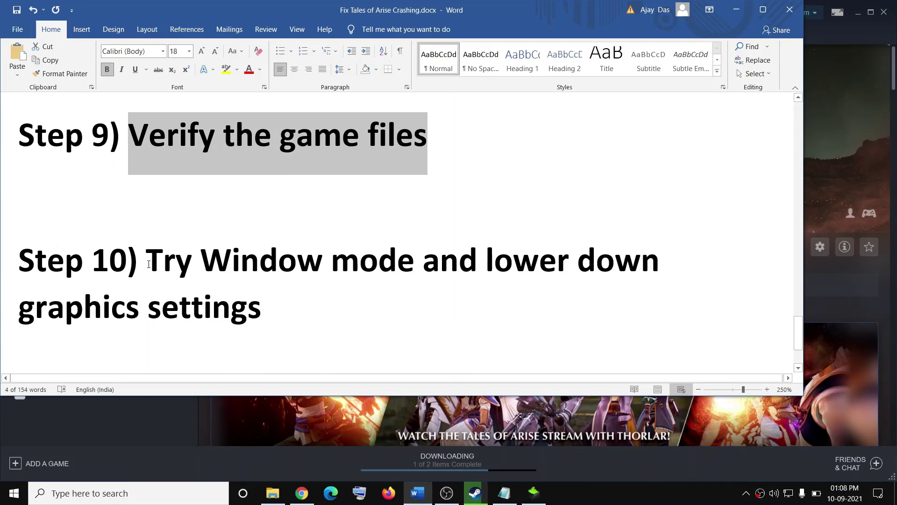
- Highlight Step 10's window mode and graphics advice, then launch Tales of Arise from Steam
drag(151, 261, 404, 280)
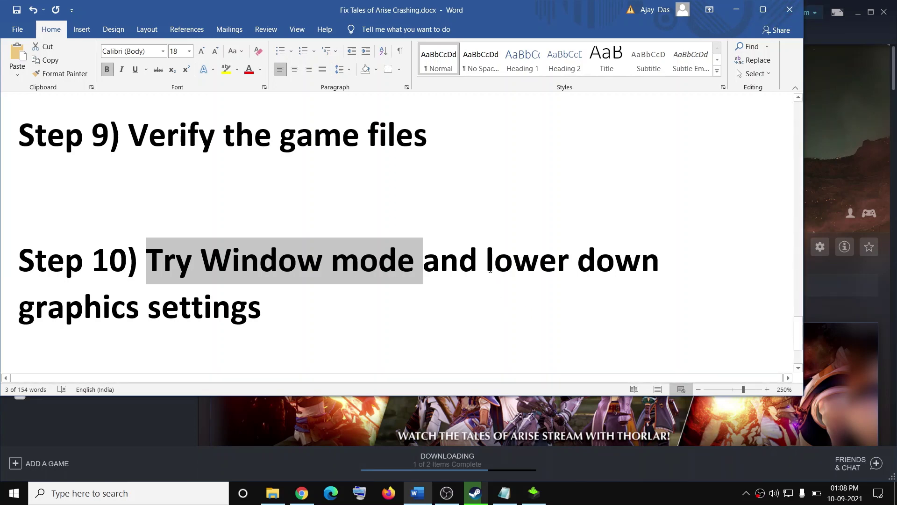
drag(487, 260, 261, 311)
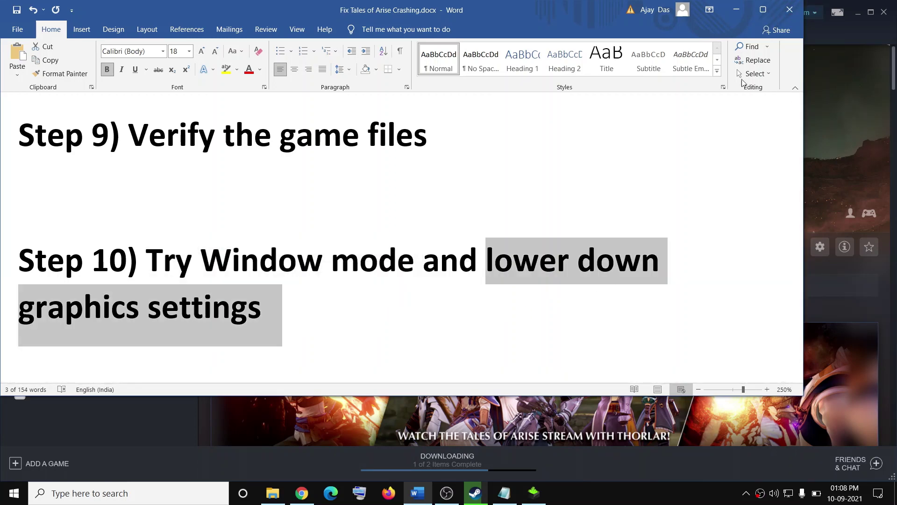
click(736, 10)
click(261, 251)
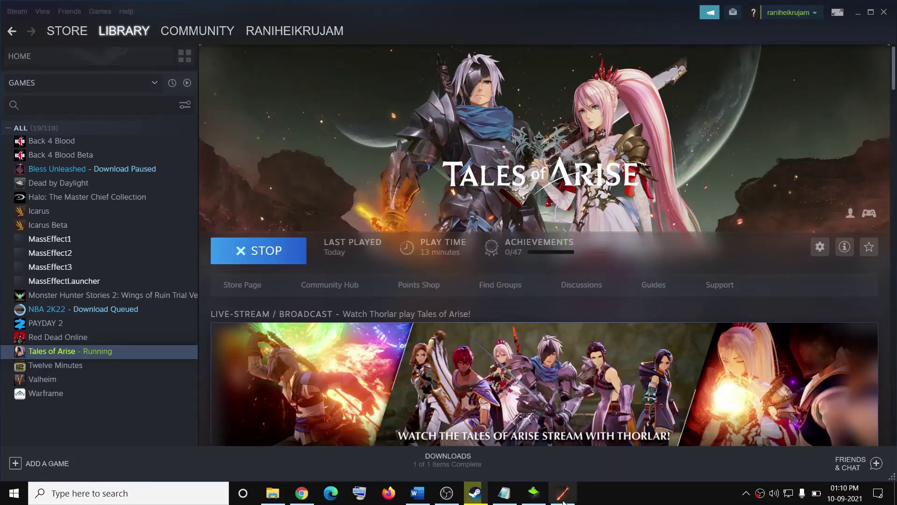
- In the running game, go through System > Settings to the Graphics Settings
click(563, 493)
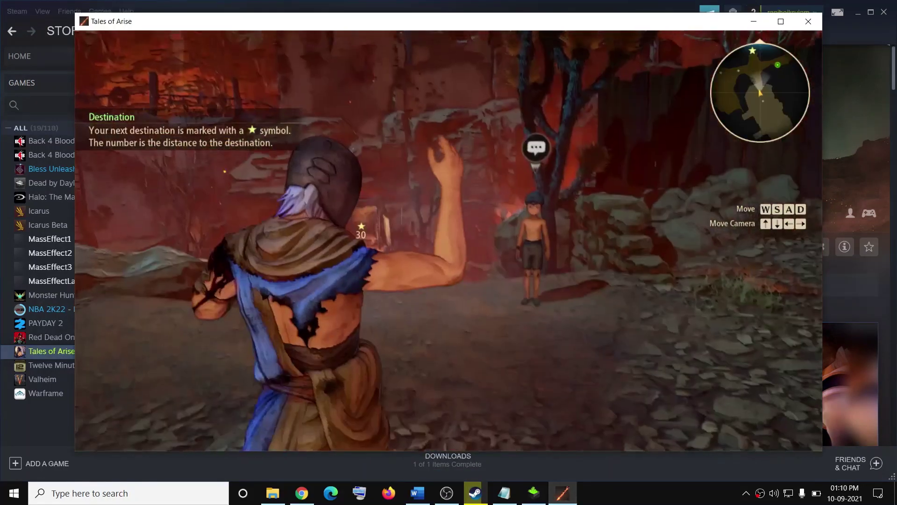
key(Escape)
click(553, 387)
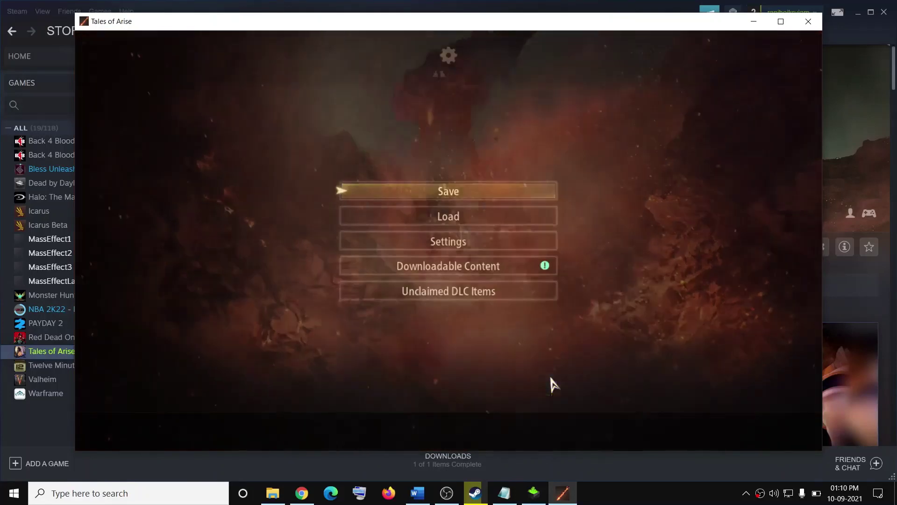
click(476, 247)
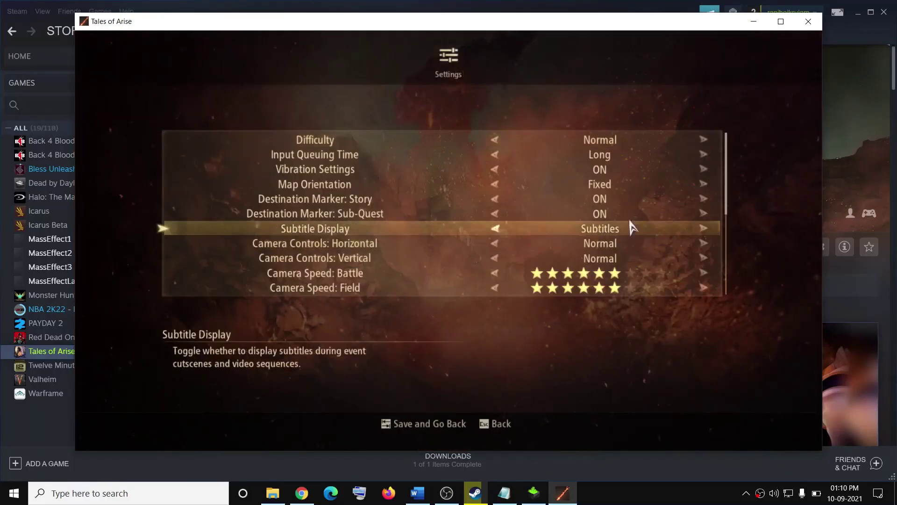
drag(728, 195, 725, 280)
click(345, 247)
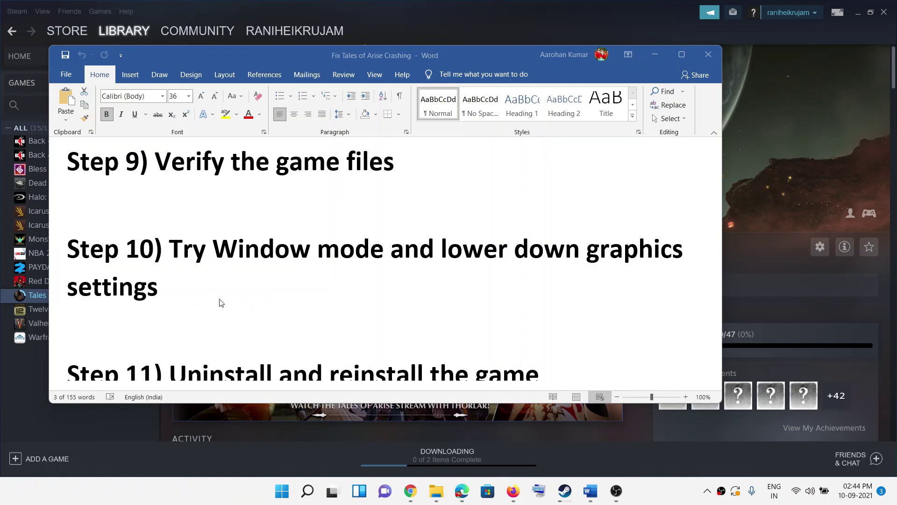
- Highlight the 'Uninstall and reinstall the game' step in the guide, then minimize Word
scroll(339, 306, down, 1)
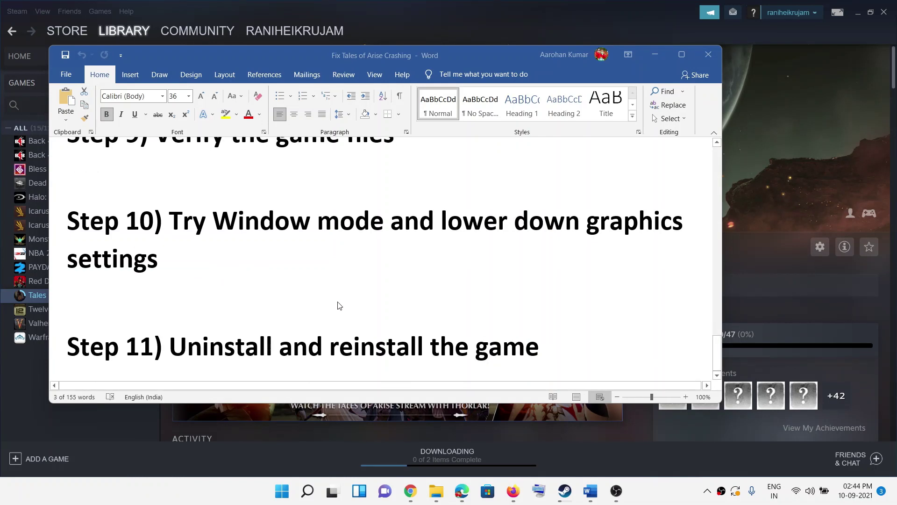
drag(176, 348, 539, 348)
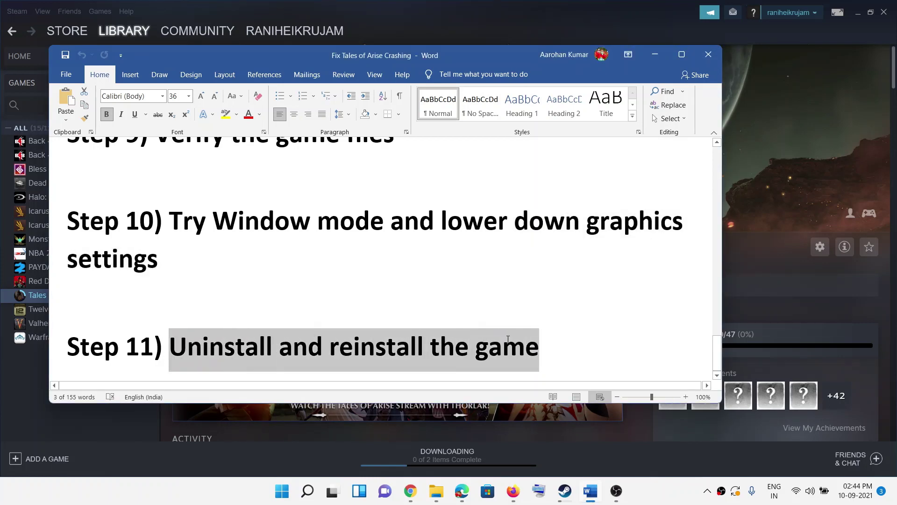
click(661, 54)
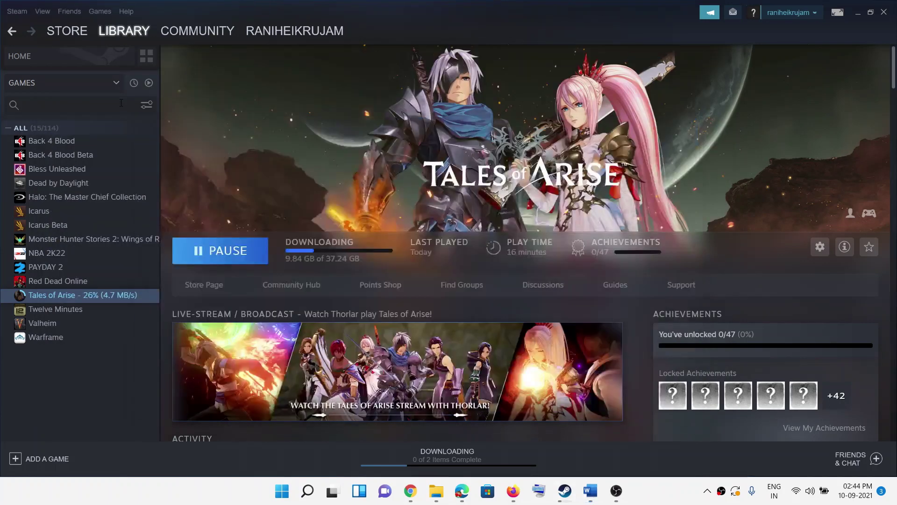
- Find Uninstall under Manage for Tales of Arise in Steam, then close the menu without uninstalling
right_click(74, 296)
mouse_move(94, 357)
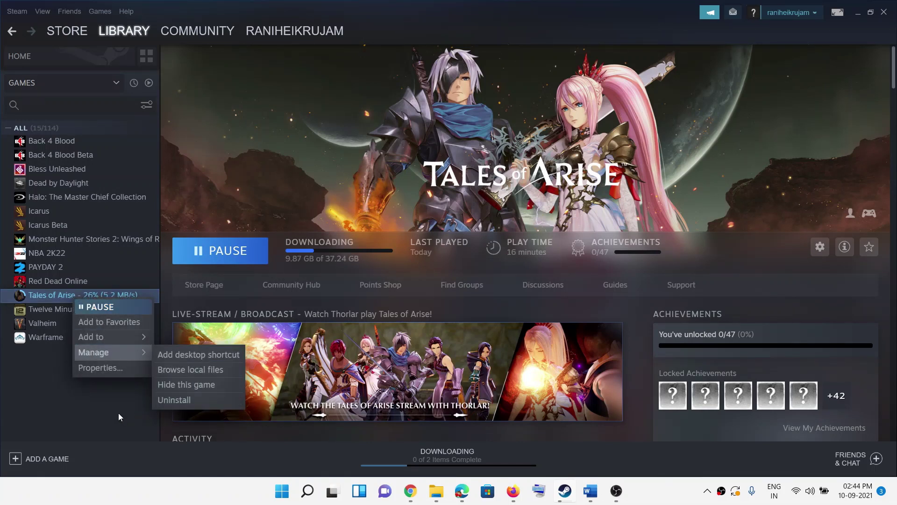
click(137, 409)
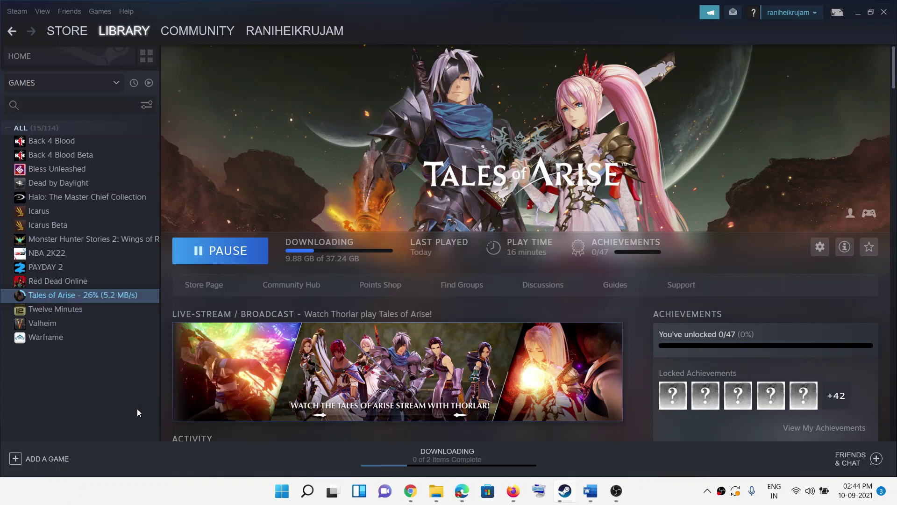